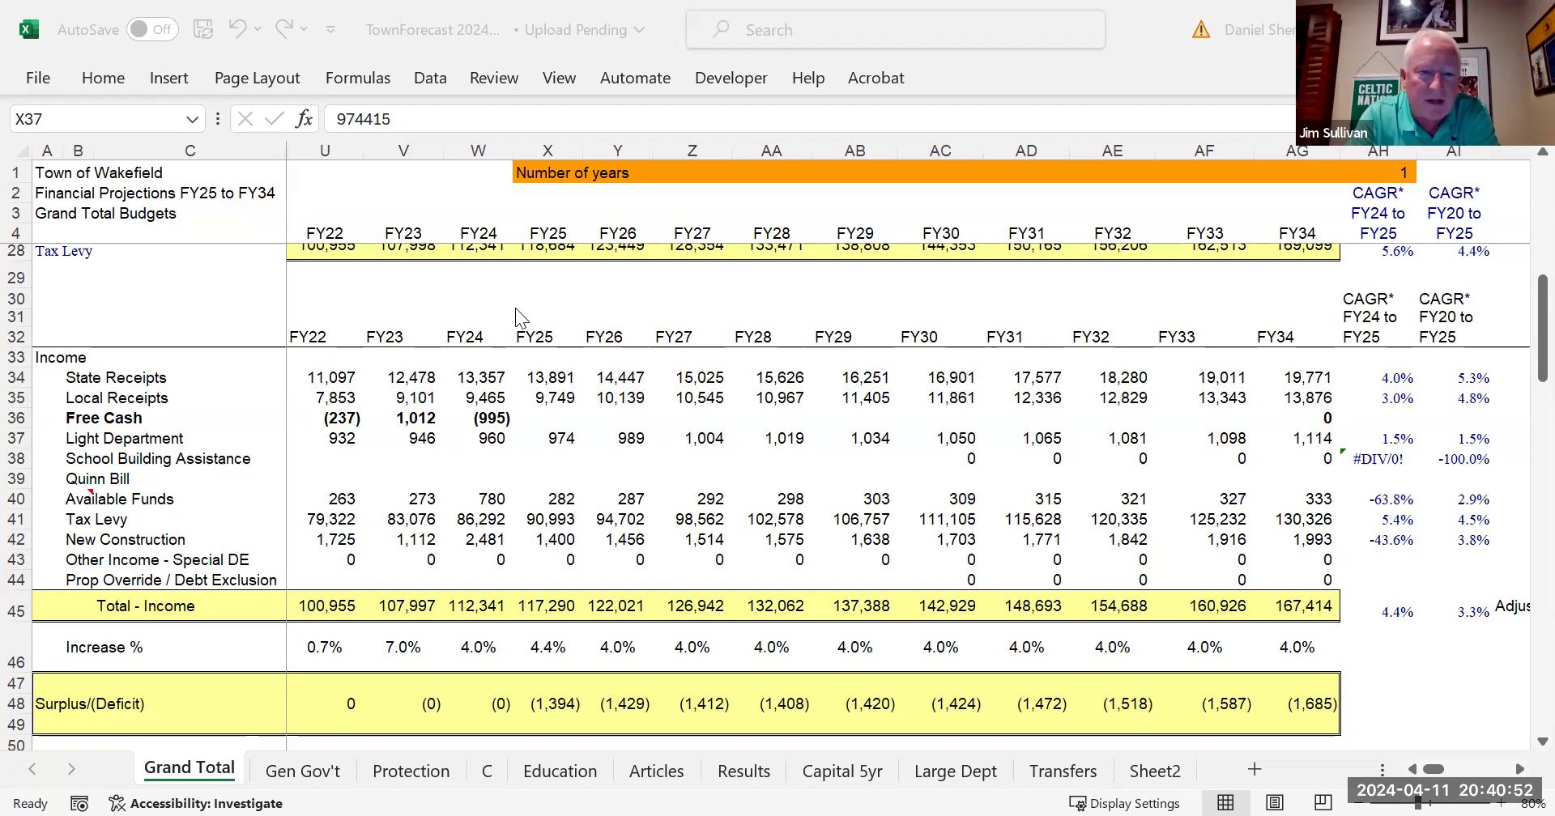
Step: Examine the Grand Total sheet's income, surplus/deficit, uncontrollable costs, growth percentages, and free cash and stabilization balances
{"action": "scroll", "coordinate": [524, 556], "scroll_direction": "down", "scroll_amount": 2}
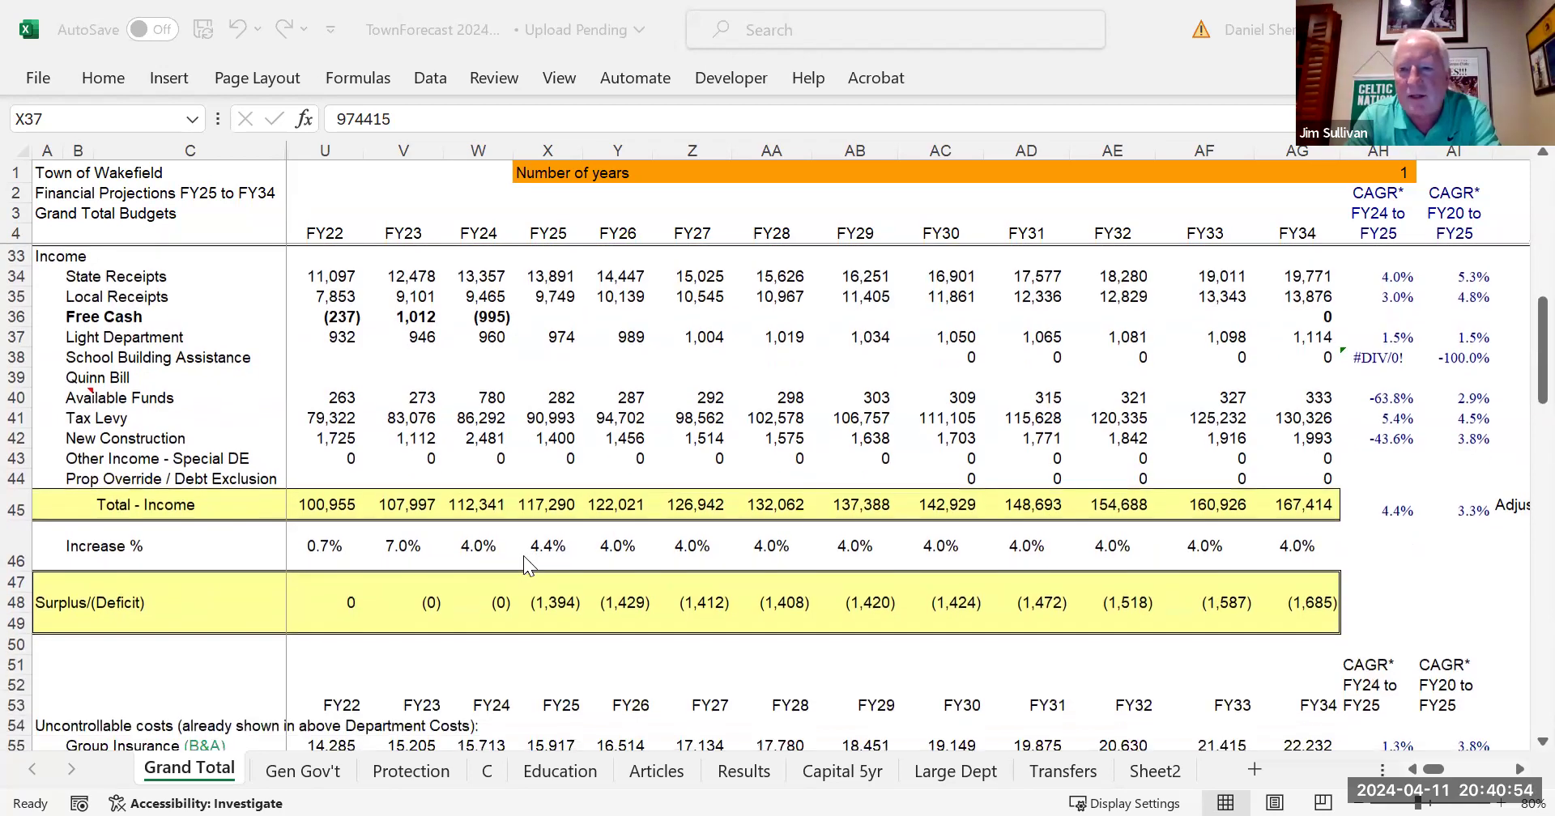
{"action": "scroll", "coordinate": [524, 556], "scroll_direction": "down", "scroll_amount": 2}
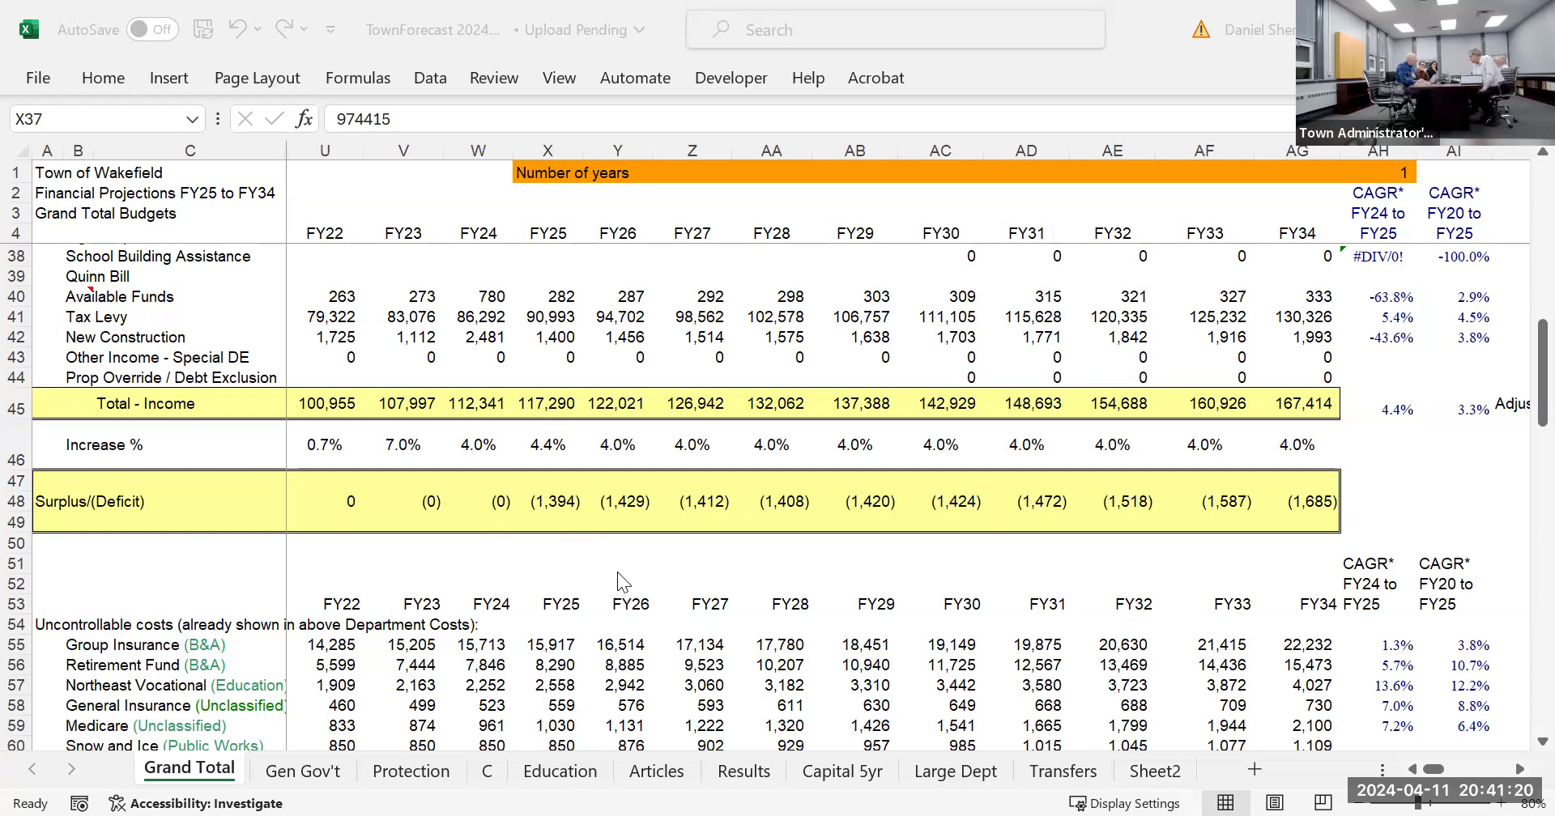
{"action": "scroll", "coordinate": [618, 572], "scroll_direction": "down", "scroll_amount": 2}
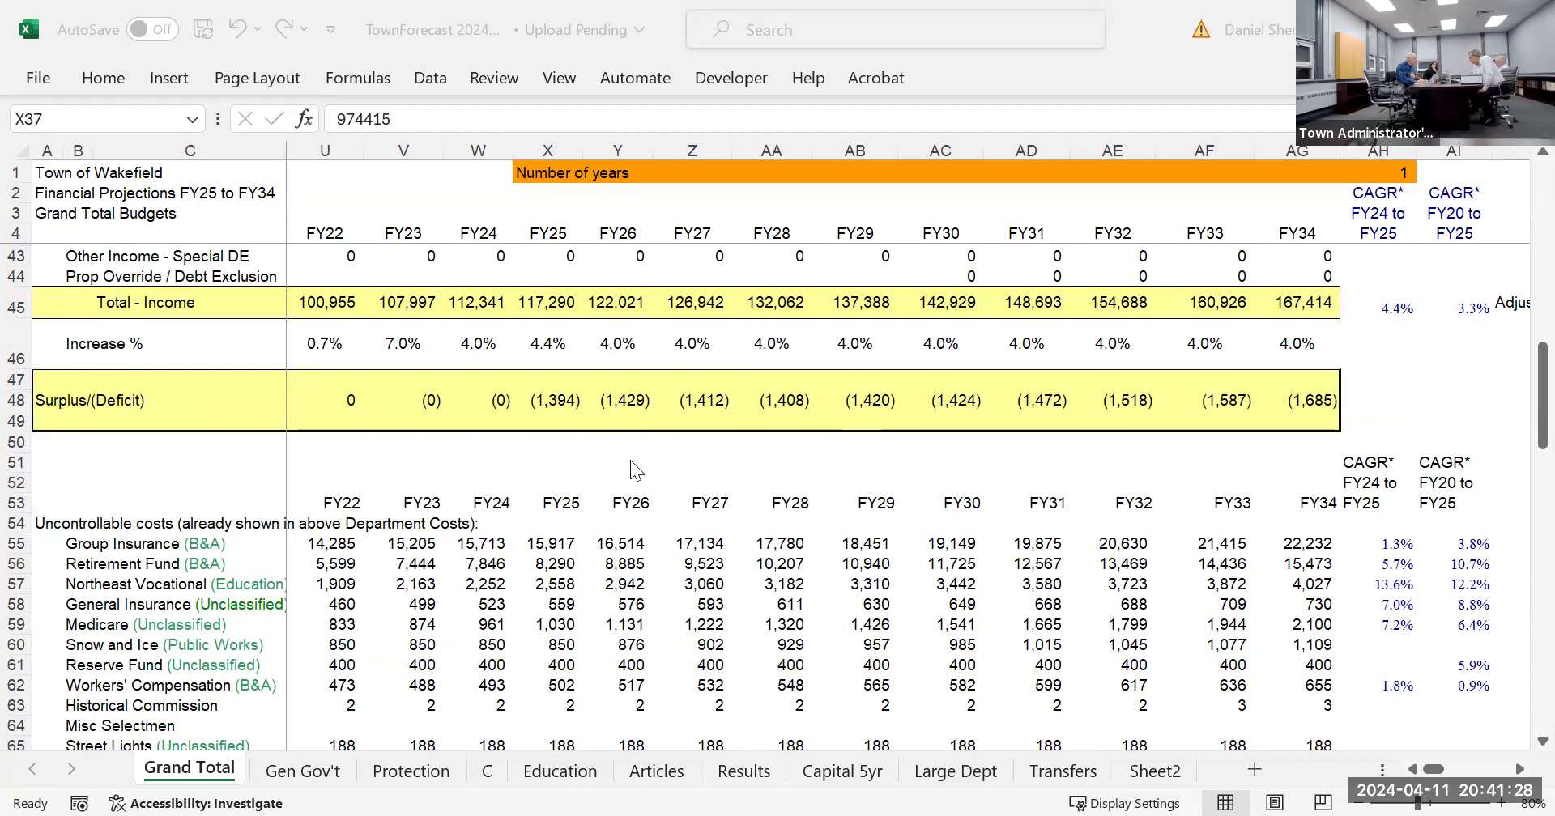
{"action": "scroll", "coordinate": [631, 462], "scroll_direction": "down", "scroll_amount": 4}
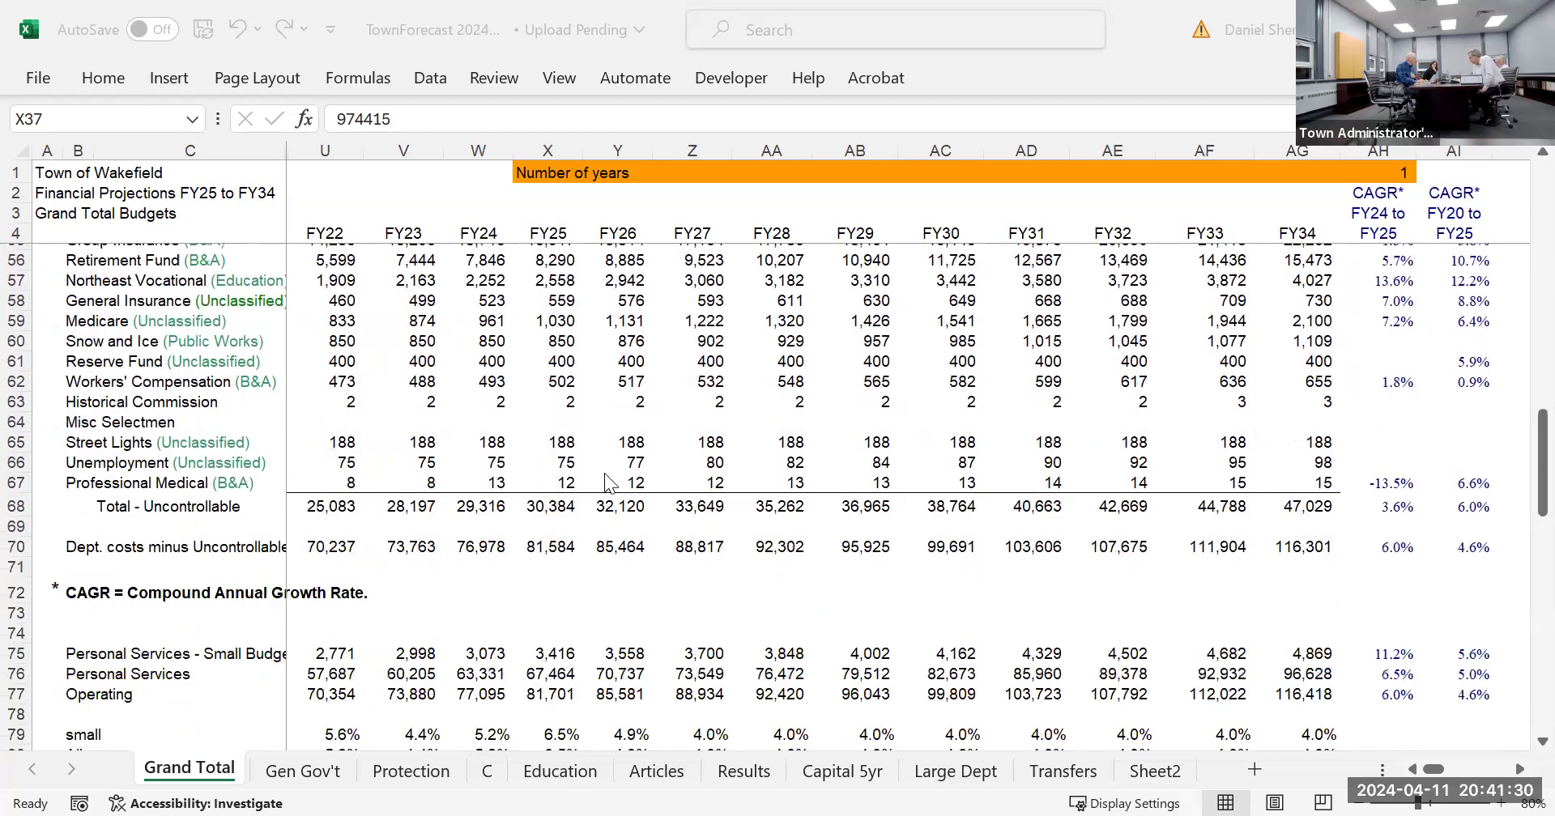
{"action": "scroll", "coordinate": [609, 484], "scroll_direction": "up", "scroll_amount": 3}
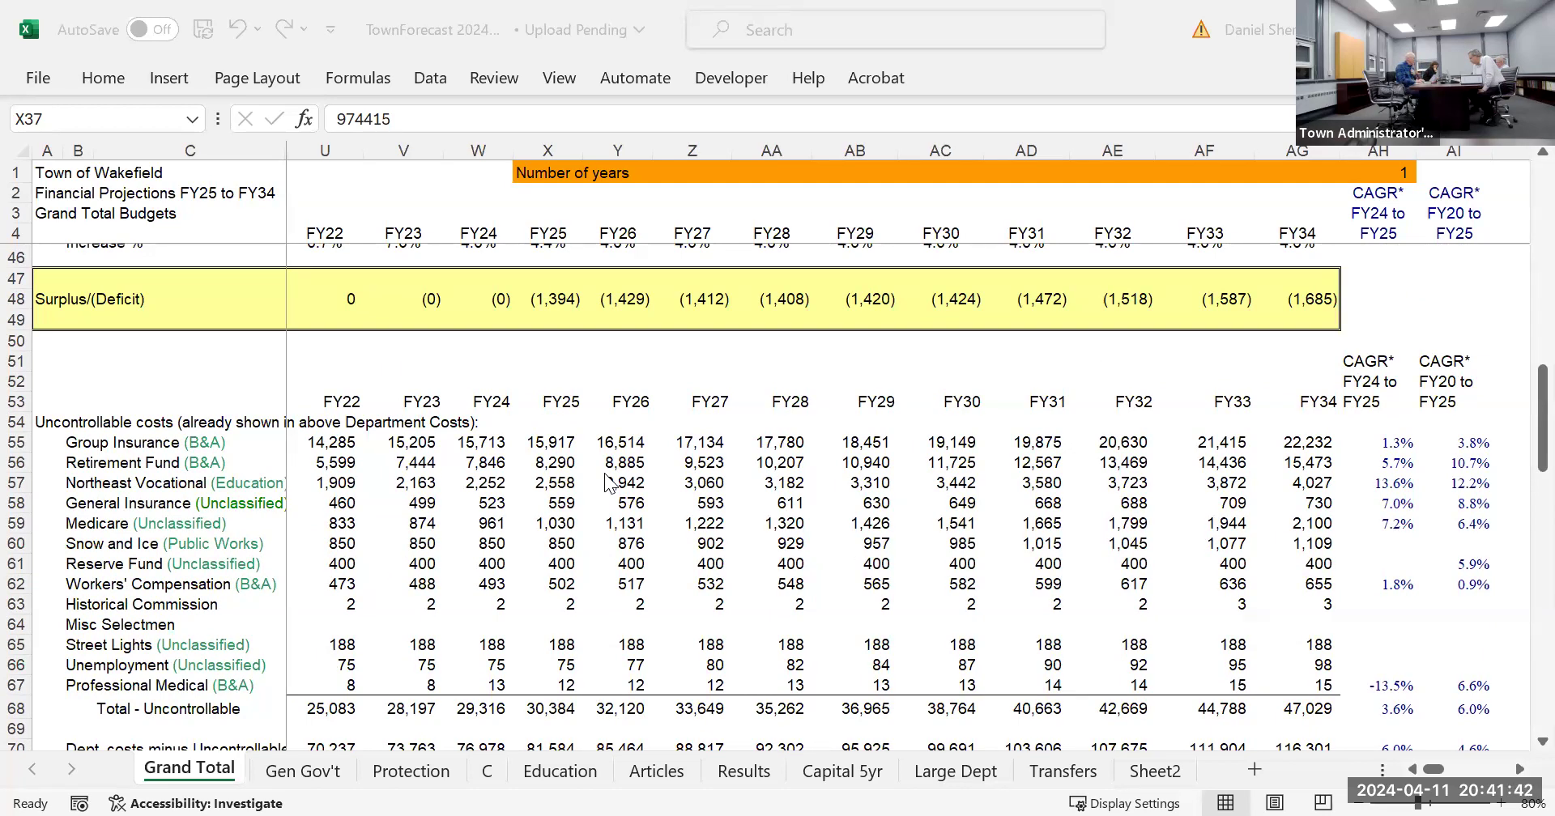
{"action": "scroll", "coordinate": [591, 606], "scroll_direction": "down", "scroll_amount": 3}
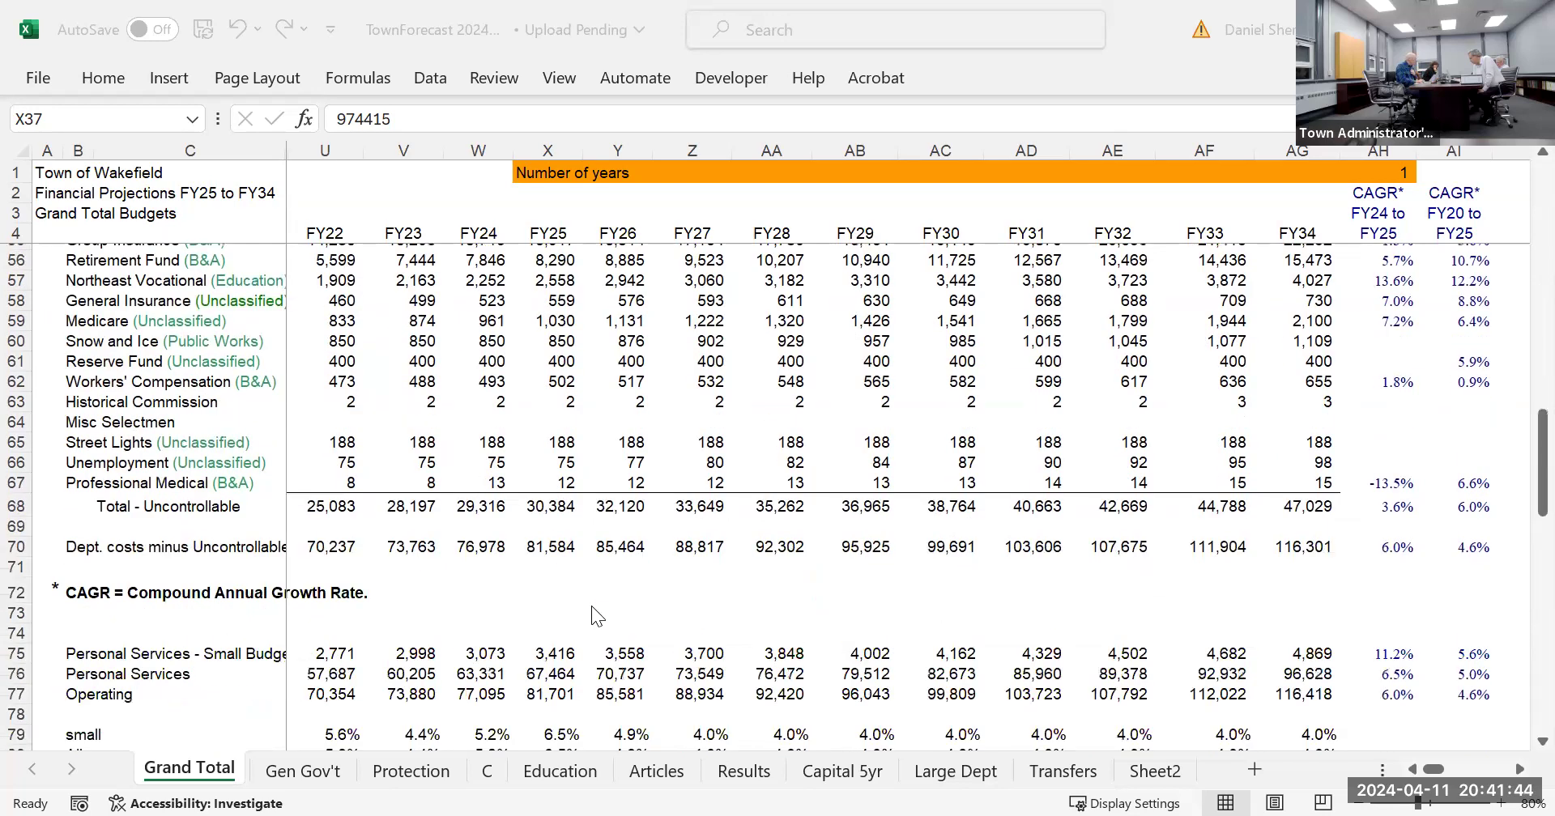
{"action": "scroll", "coordinate": [591, 615], "scroll_direction": "down", "scroll_amount": 6}
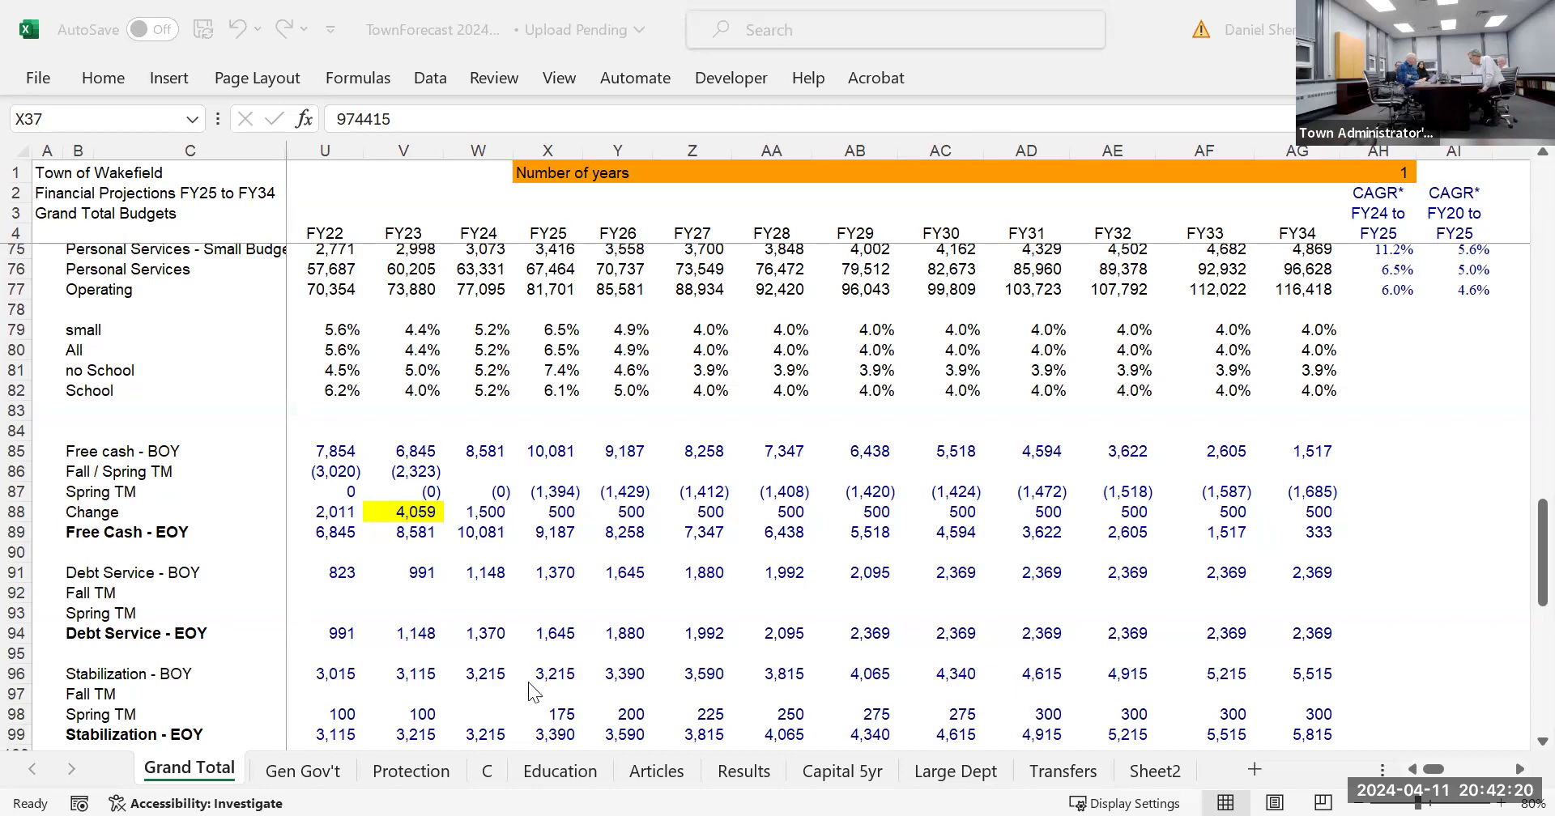
{"action": "scroll", "coordinate": [528, 682], "scroll_direction": "down", "scroll_amount": 2}
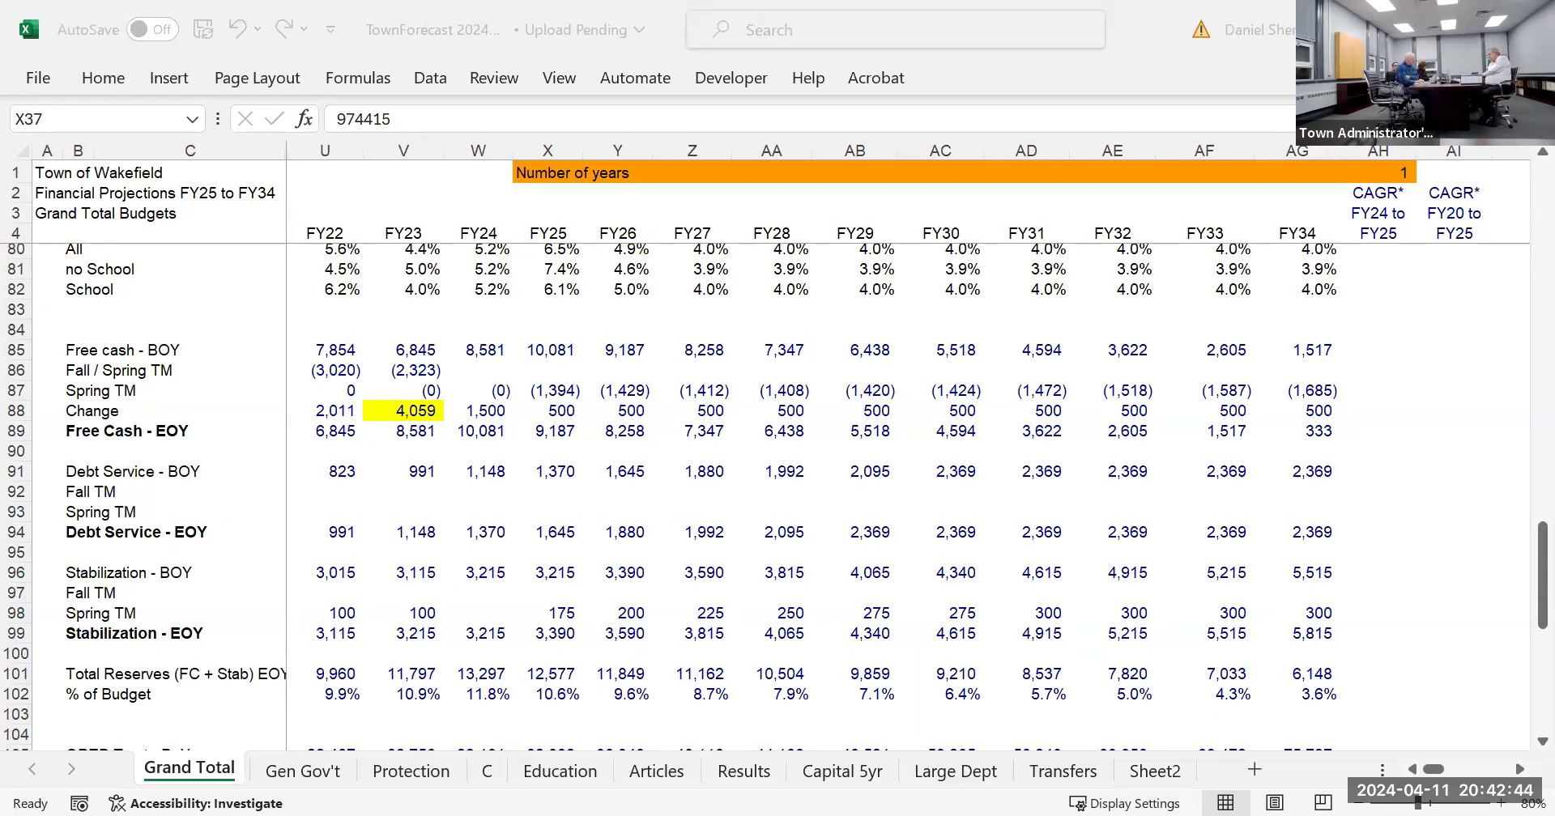
Step: On the Results sheet, set the FY27 Schools - PS spending increase assumption to 5%
{"action": "left_click", "coordinate": [743, 771]}
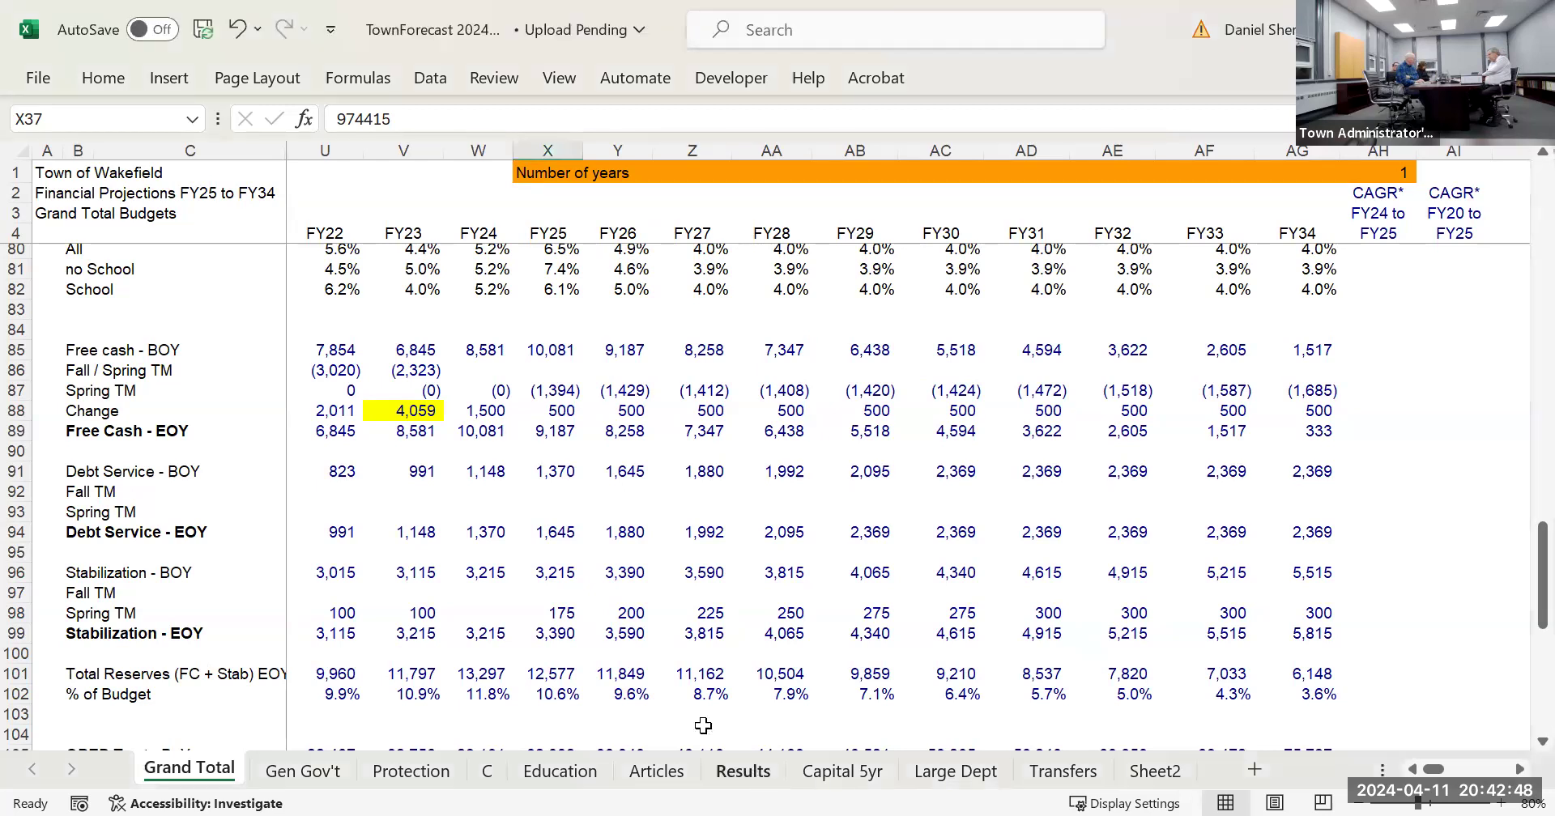
{"action": "left_click", "coordinate": [751, 773]}
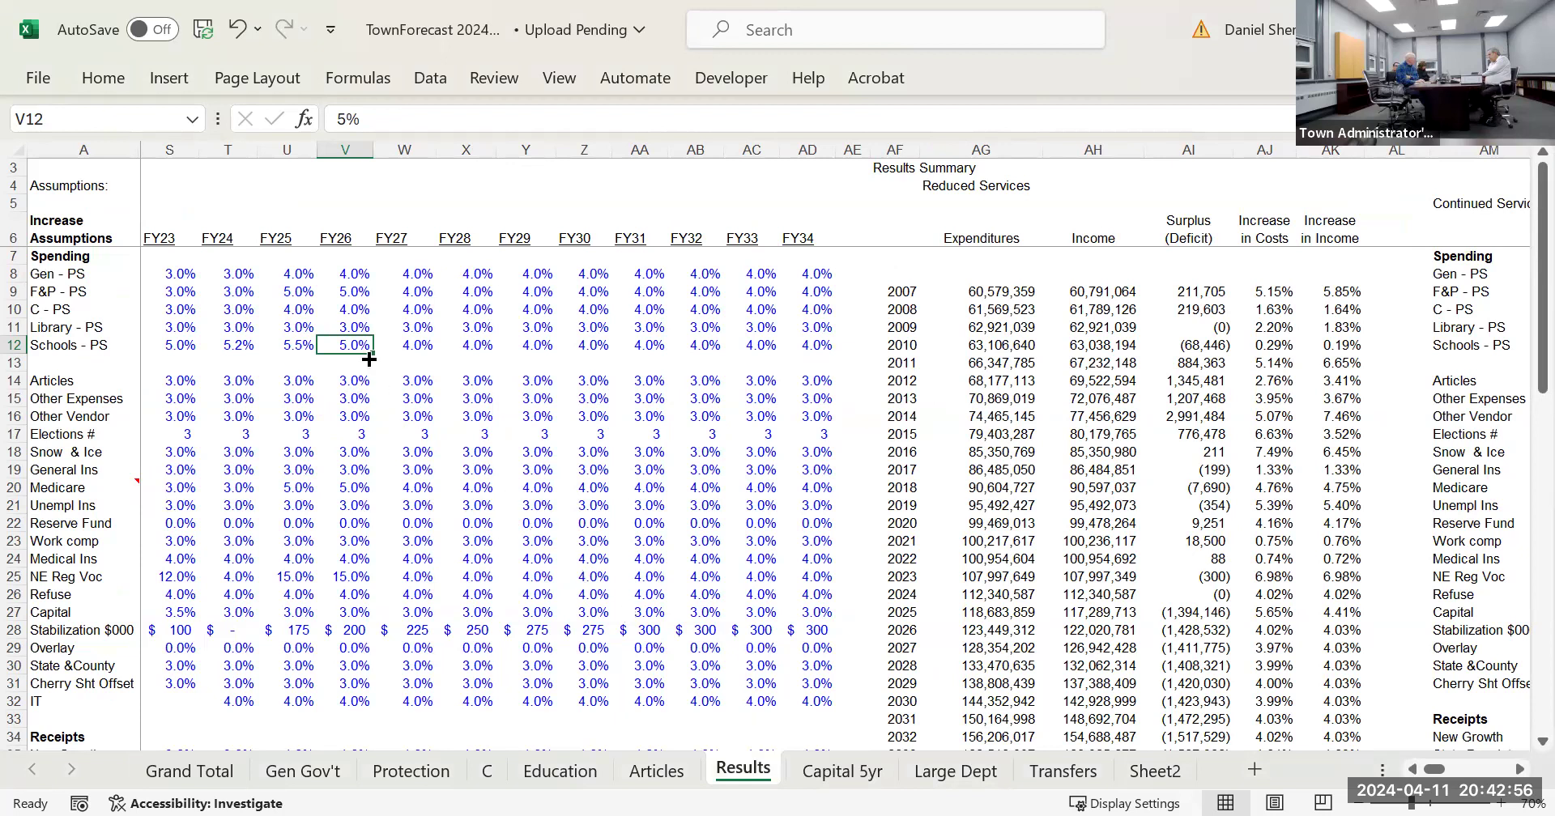
{"action": "left_click", "coordinate": [412, 346]}
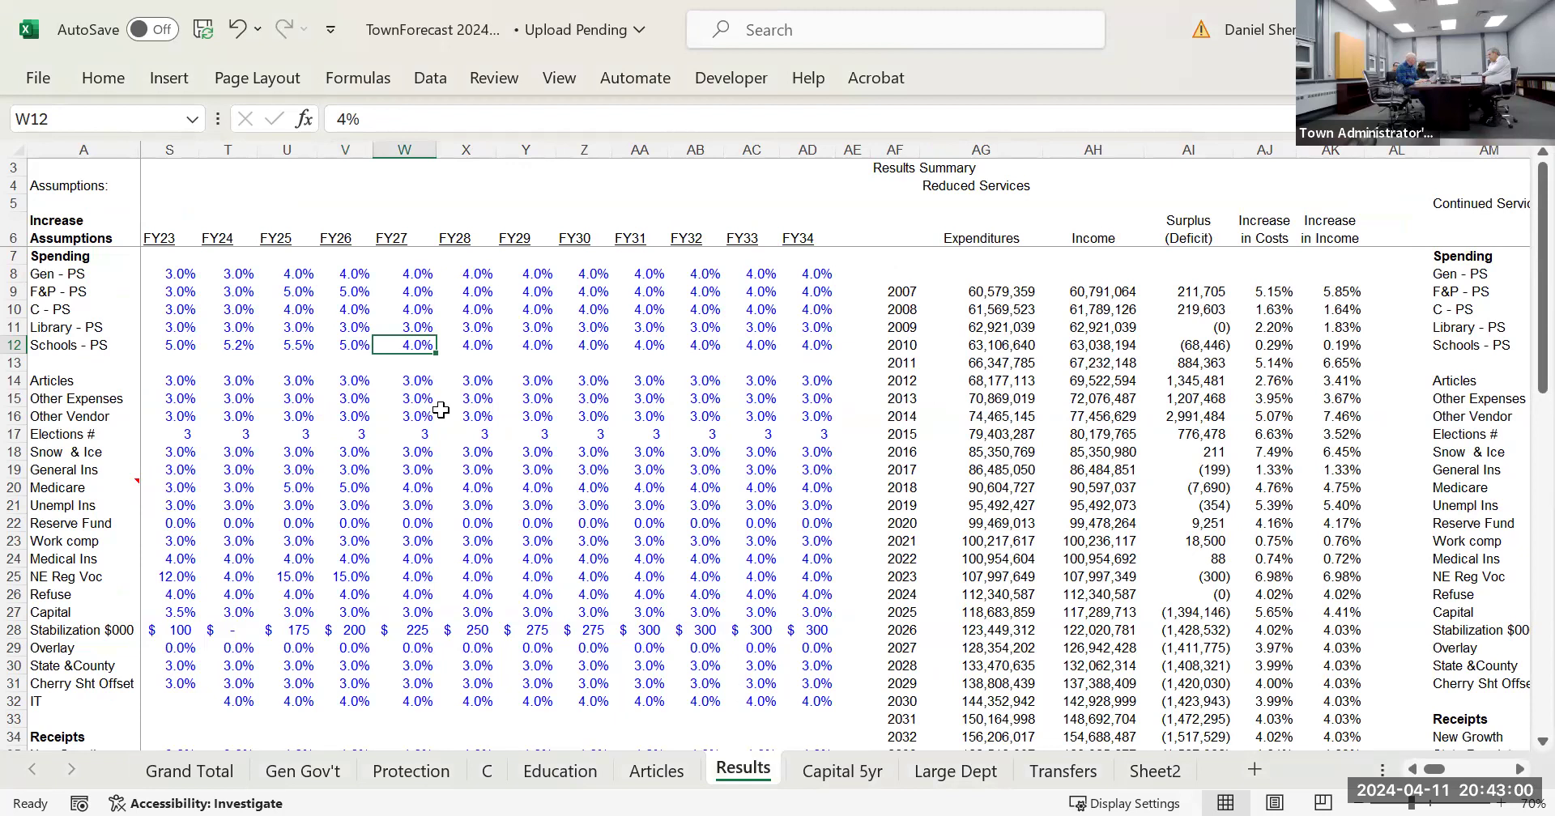
{"action": "type", "text": "5"}
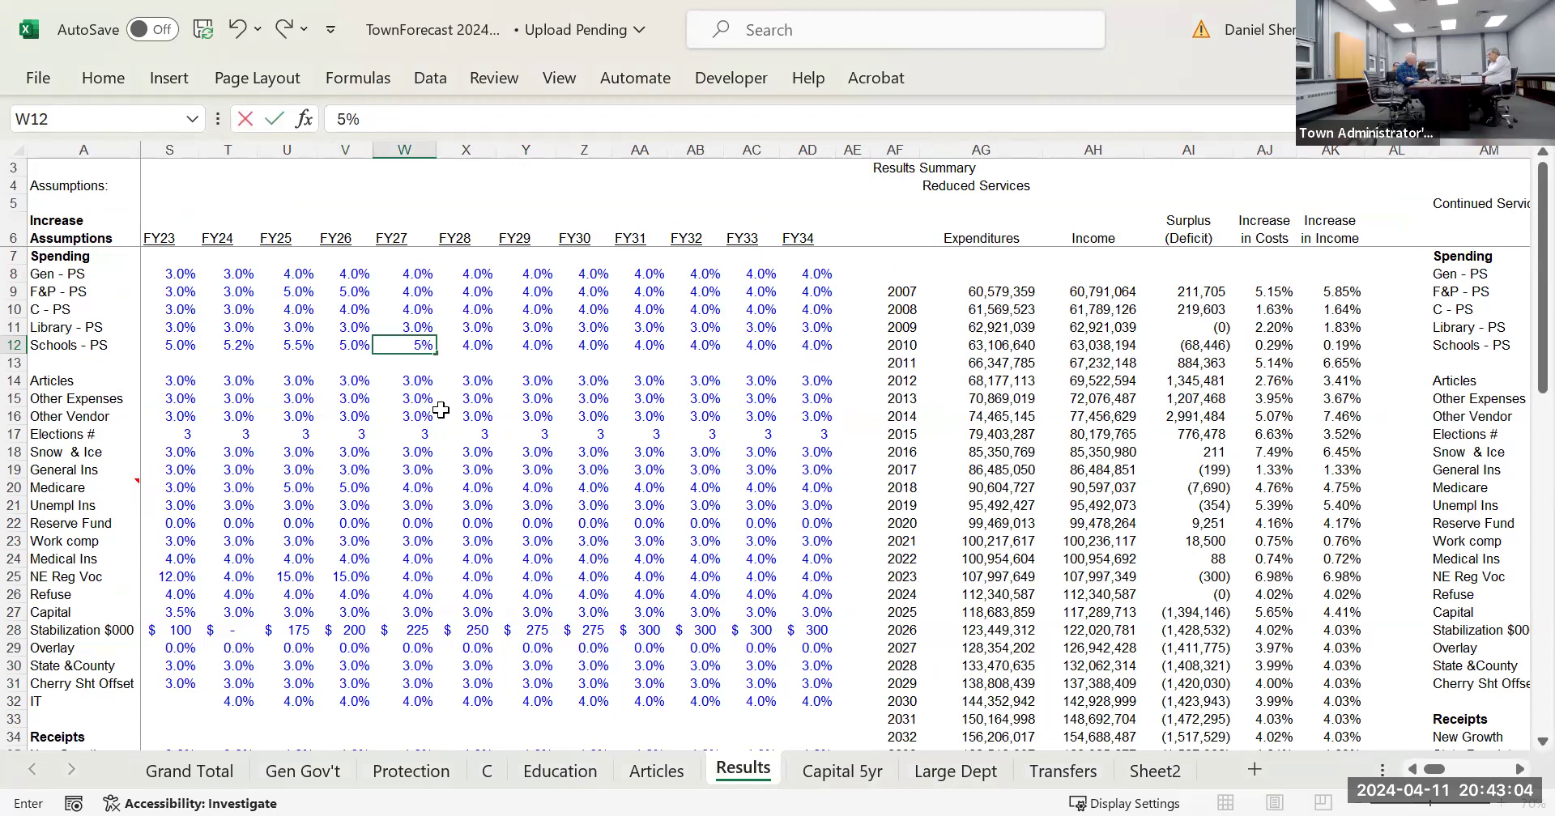
{"action": "key", "text": "Return"}
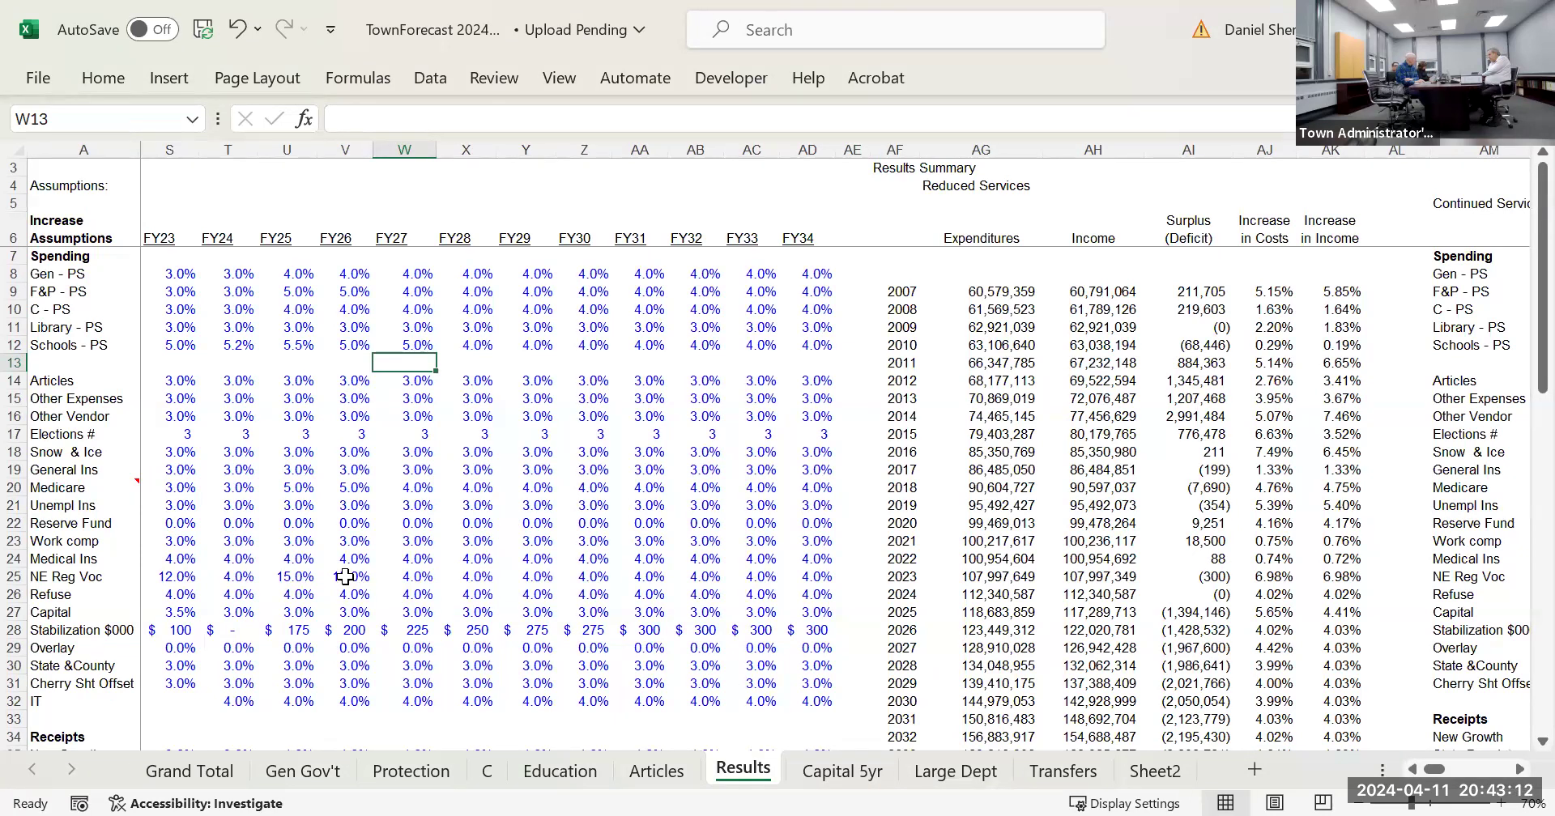
Step: Set the FY25 Stabilization $000 assumption to 0 on the Results sheet
{"action": "left_click", "coordinate": [419, 577]}
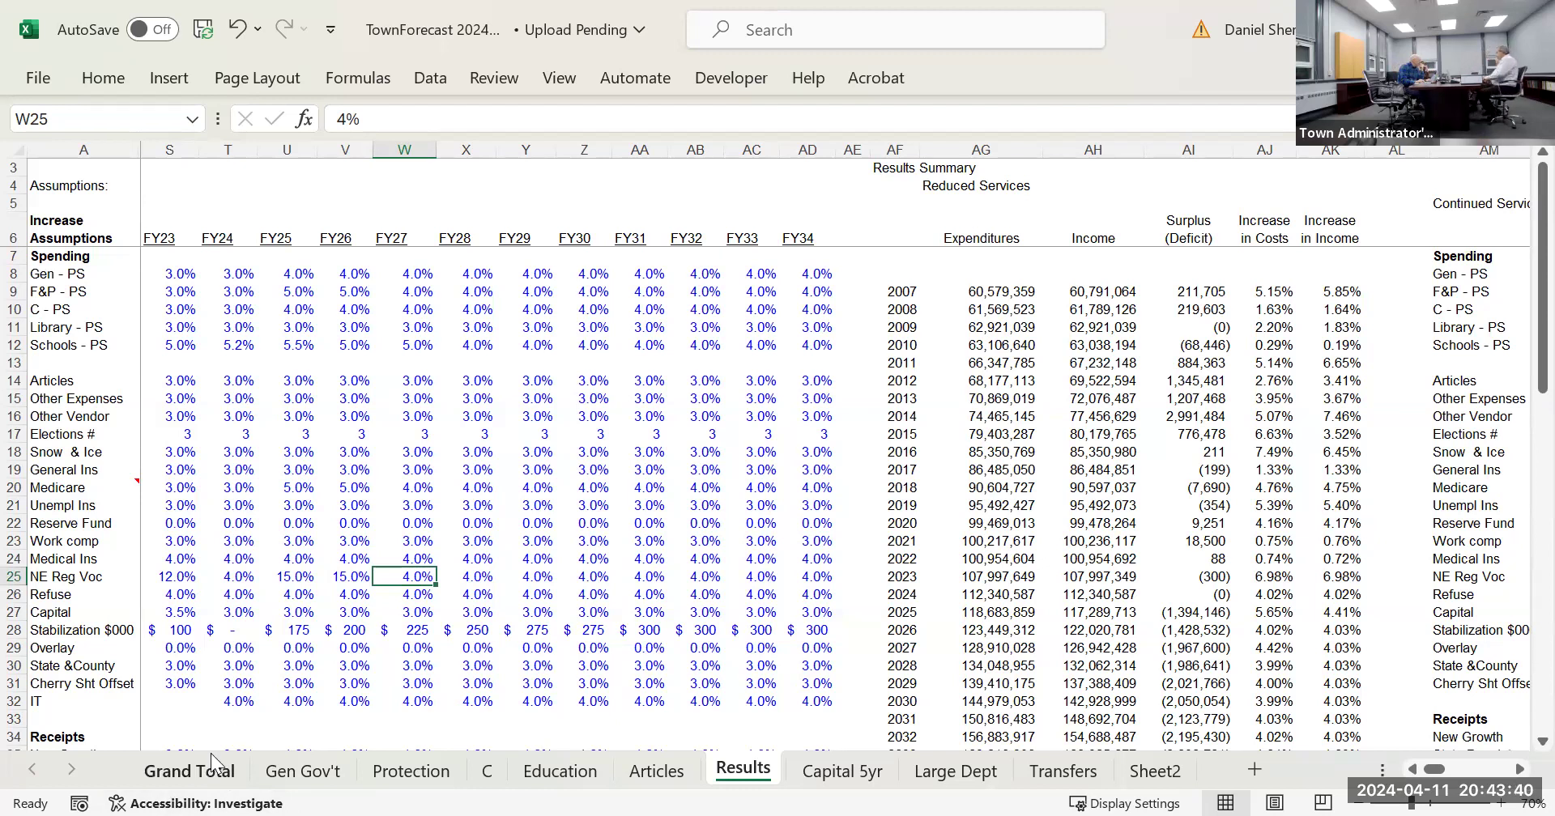
{"action": "left_click", "coordinate": [305, 635]}
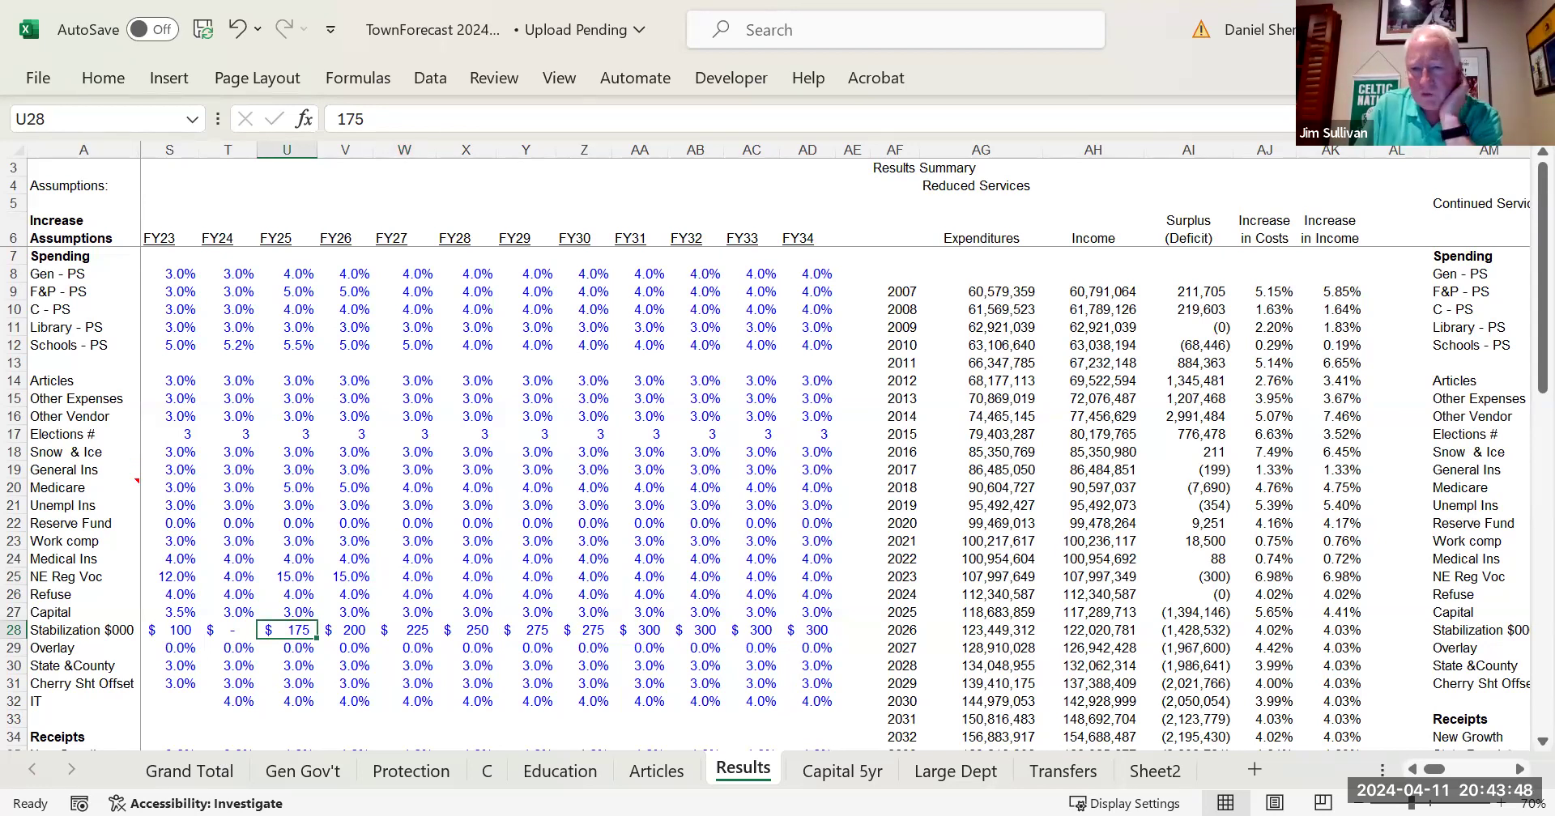
{"action": "type", "text": "0"}
{"action": "key", "text": "Return"}
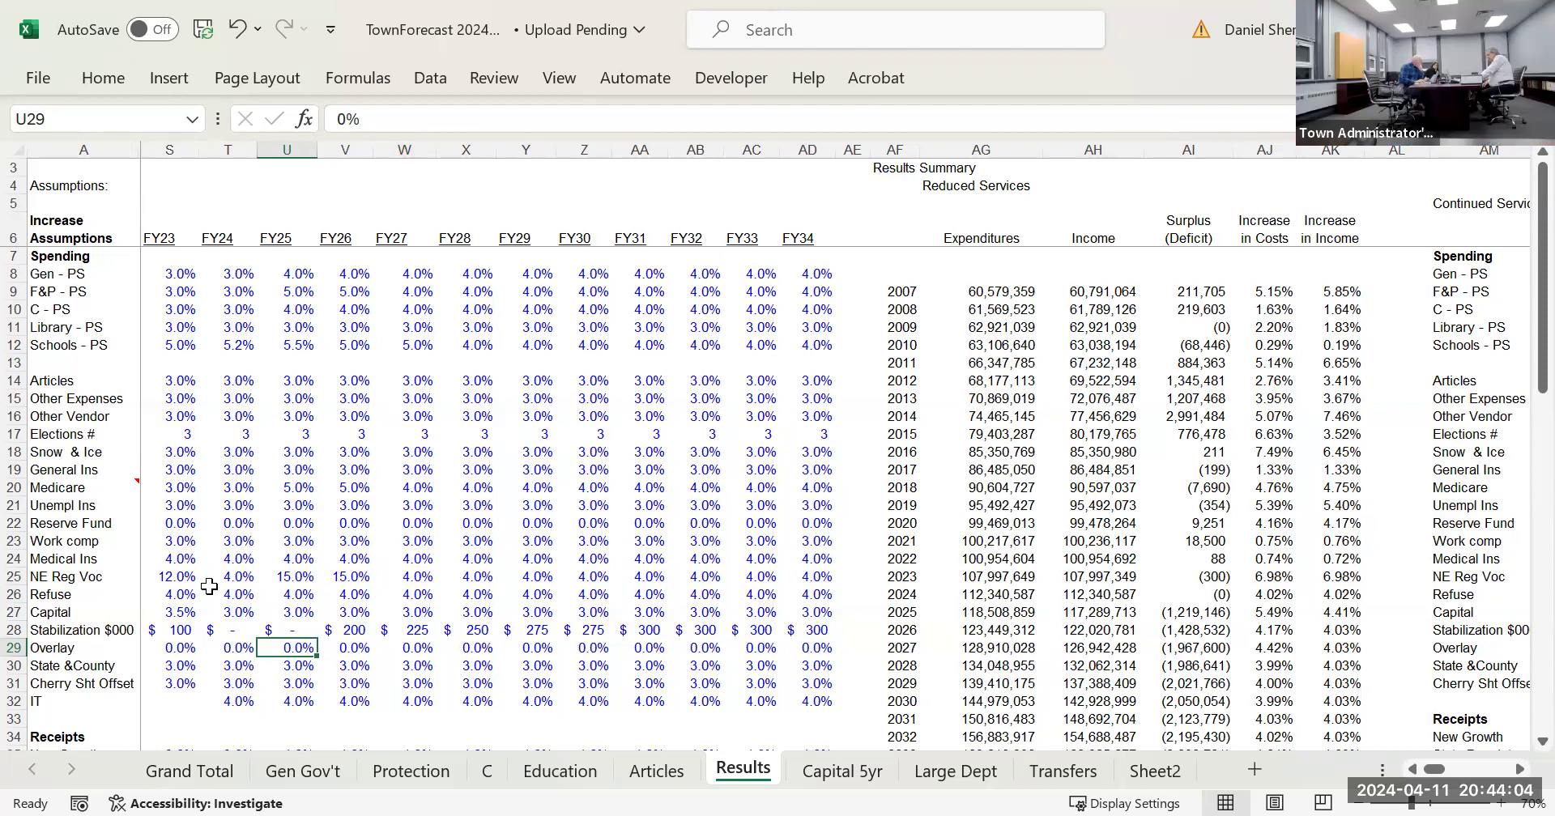
Step: Review the Grand Total sheet's reserves, growth rates and uncontrollable costs, and inspect the Surplus/(Deficit) cells for FY25, FY26 and FY27
{"action": "left_click", "coordinate": [211, 779]}
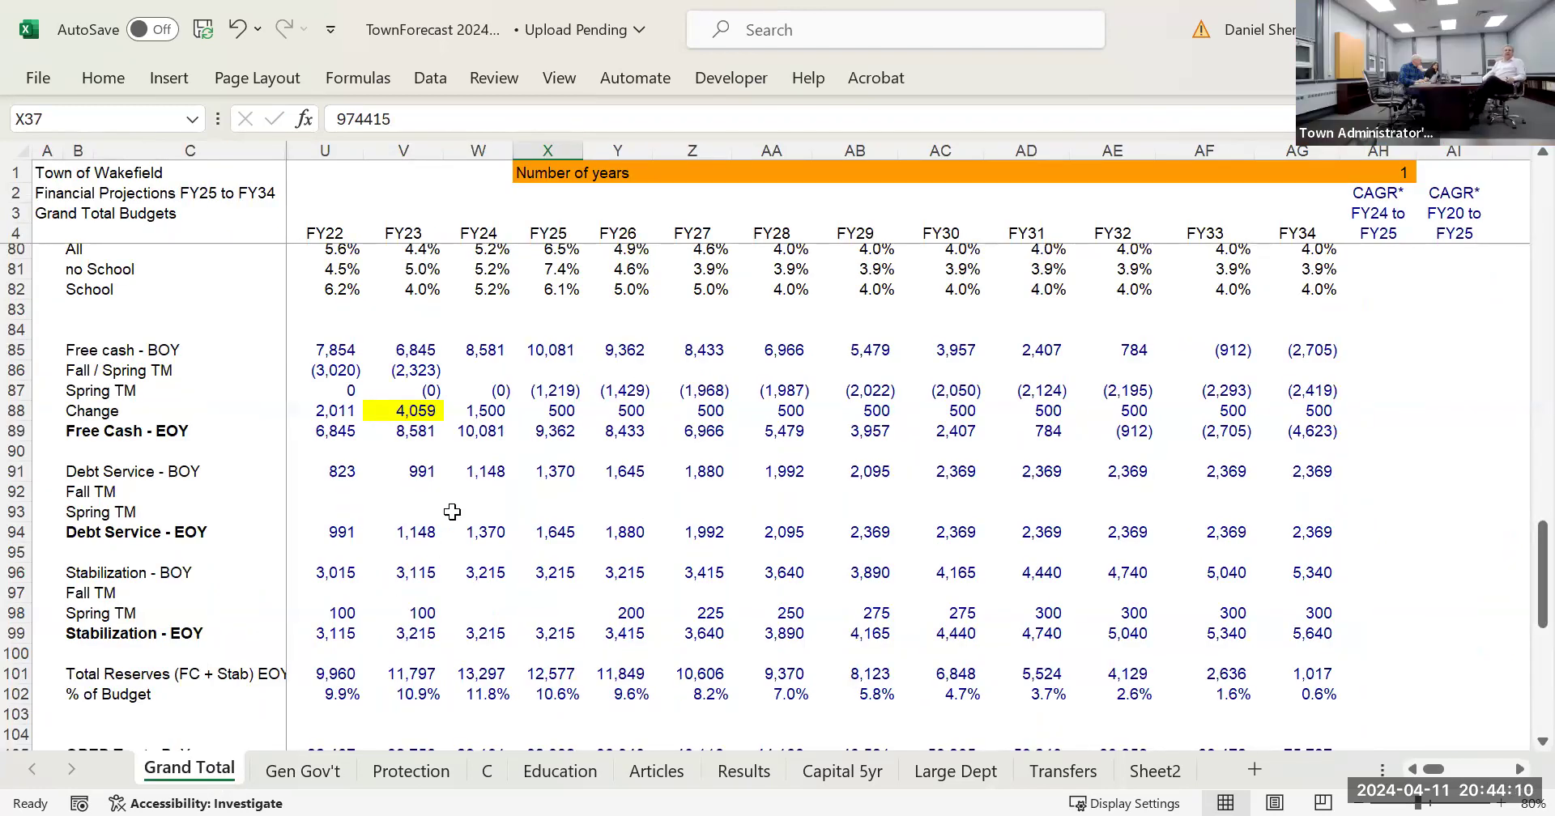
{"action": "scroll", "coordinate": [453, 512], "scroll_direction": "up", "scroll_amount": 3}
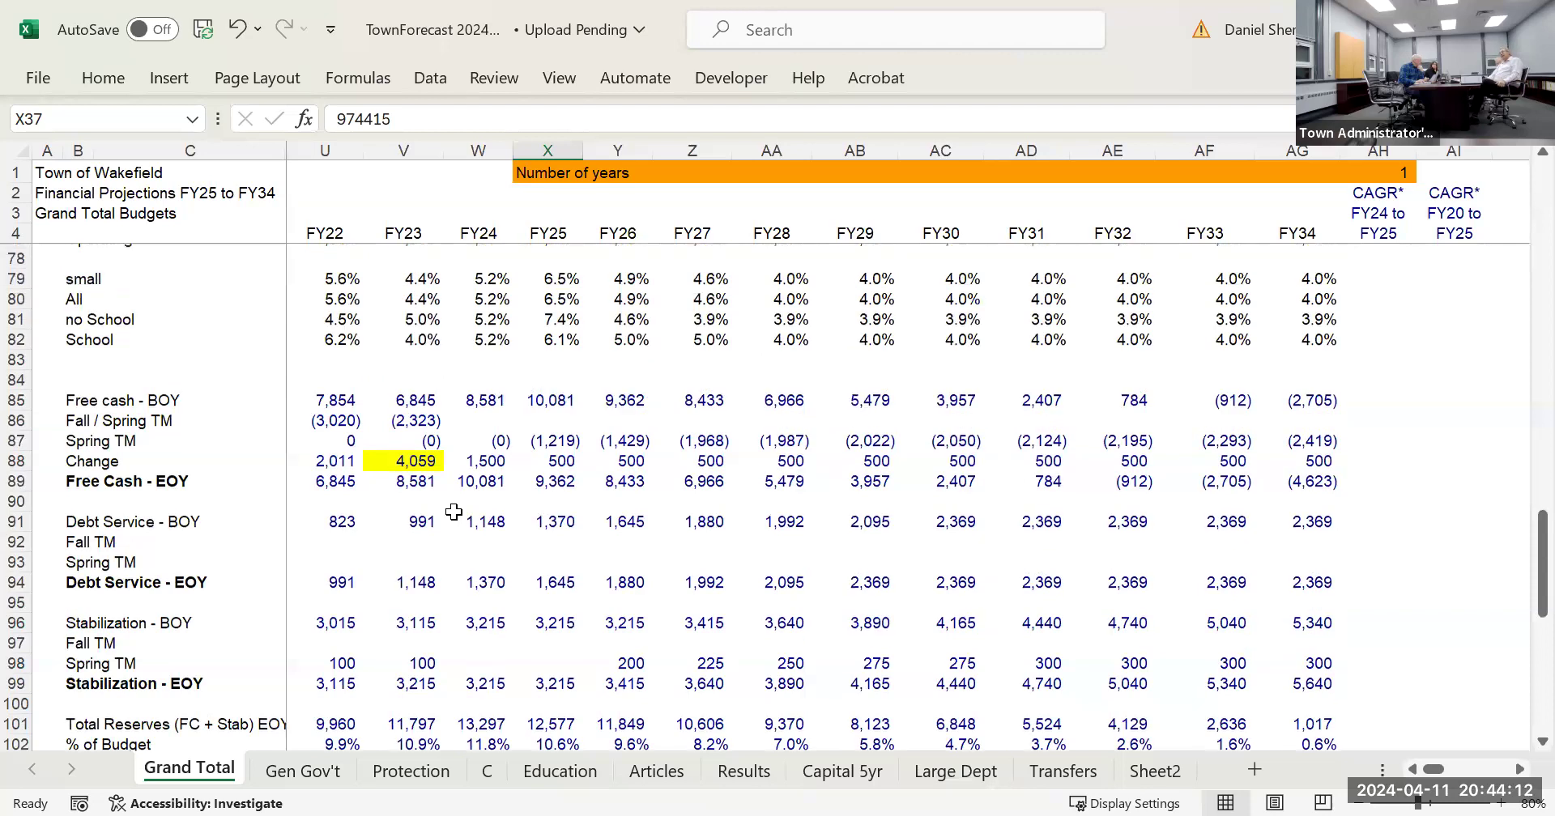
{"action": "scroll", "coordinate": [453, 512], "scroll_direction": "up", "scroll_amount": 2}
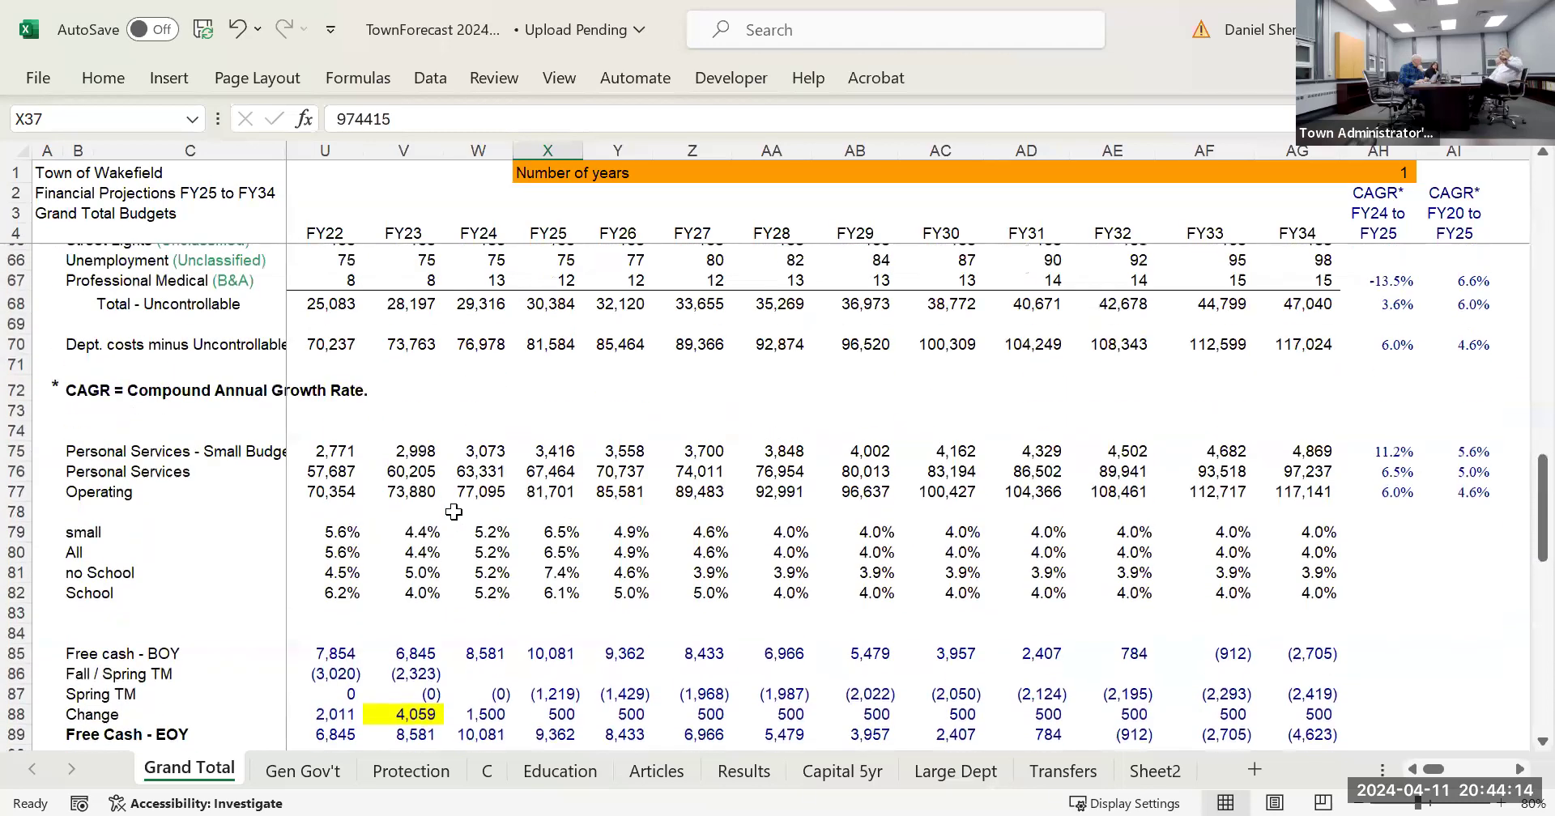
{"action": "scroll", "coordinate": [454, 512], "scroll_direction": "up", "scroll_amount": 3}
{"action": "scroll", "coordinate": [453, 512], "scroll_direction": "up", "scroll_amount": 5}
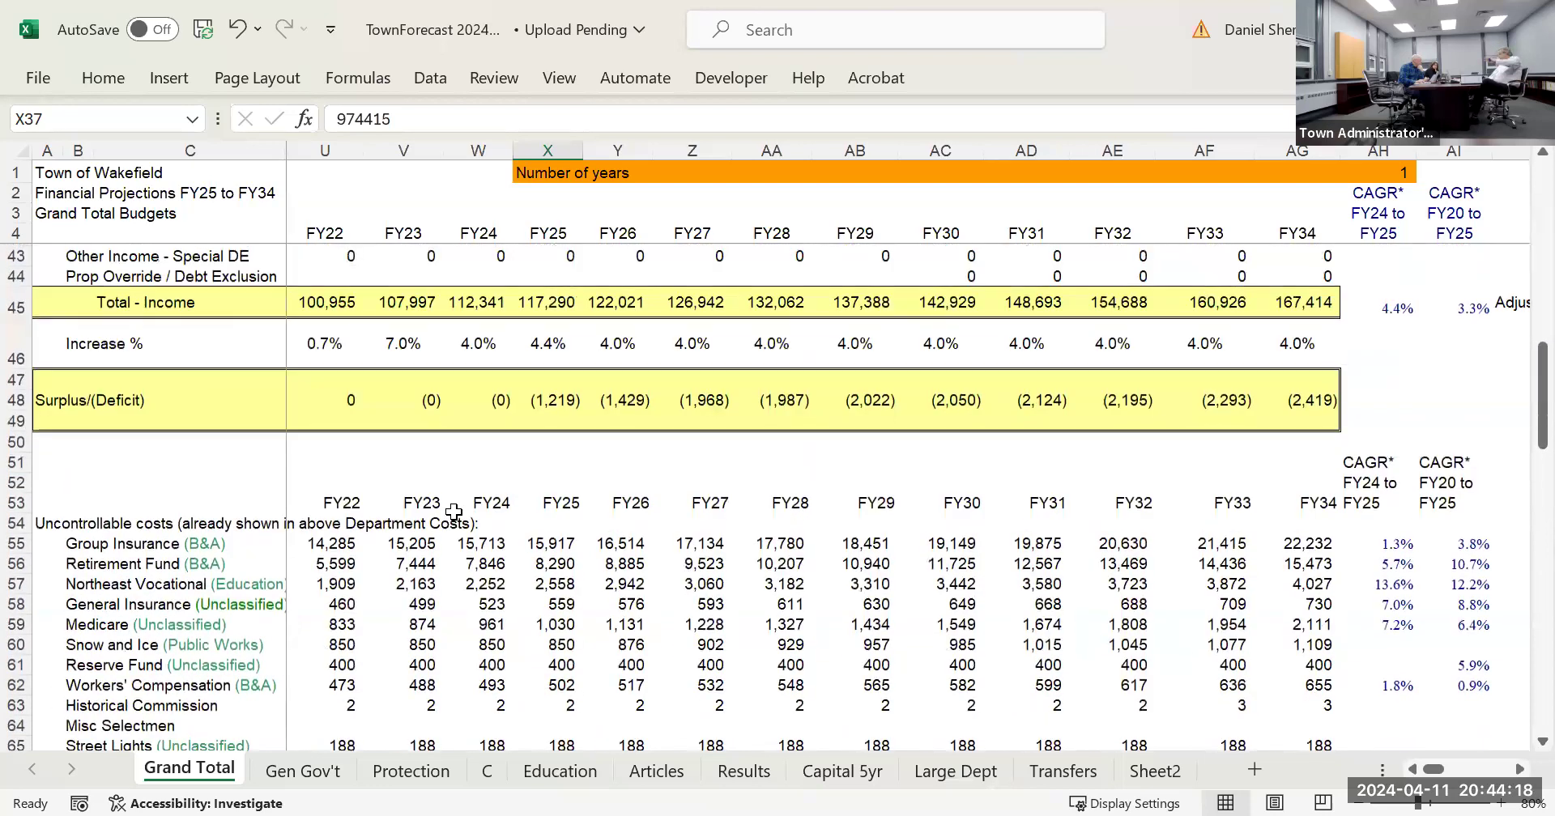
{"action": "scroll", "coordinate": [453, 512], "scroll_direction": "up", "scroll_amount": 2}
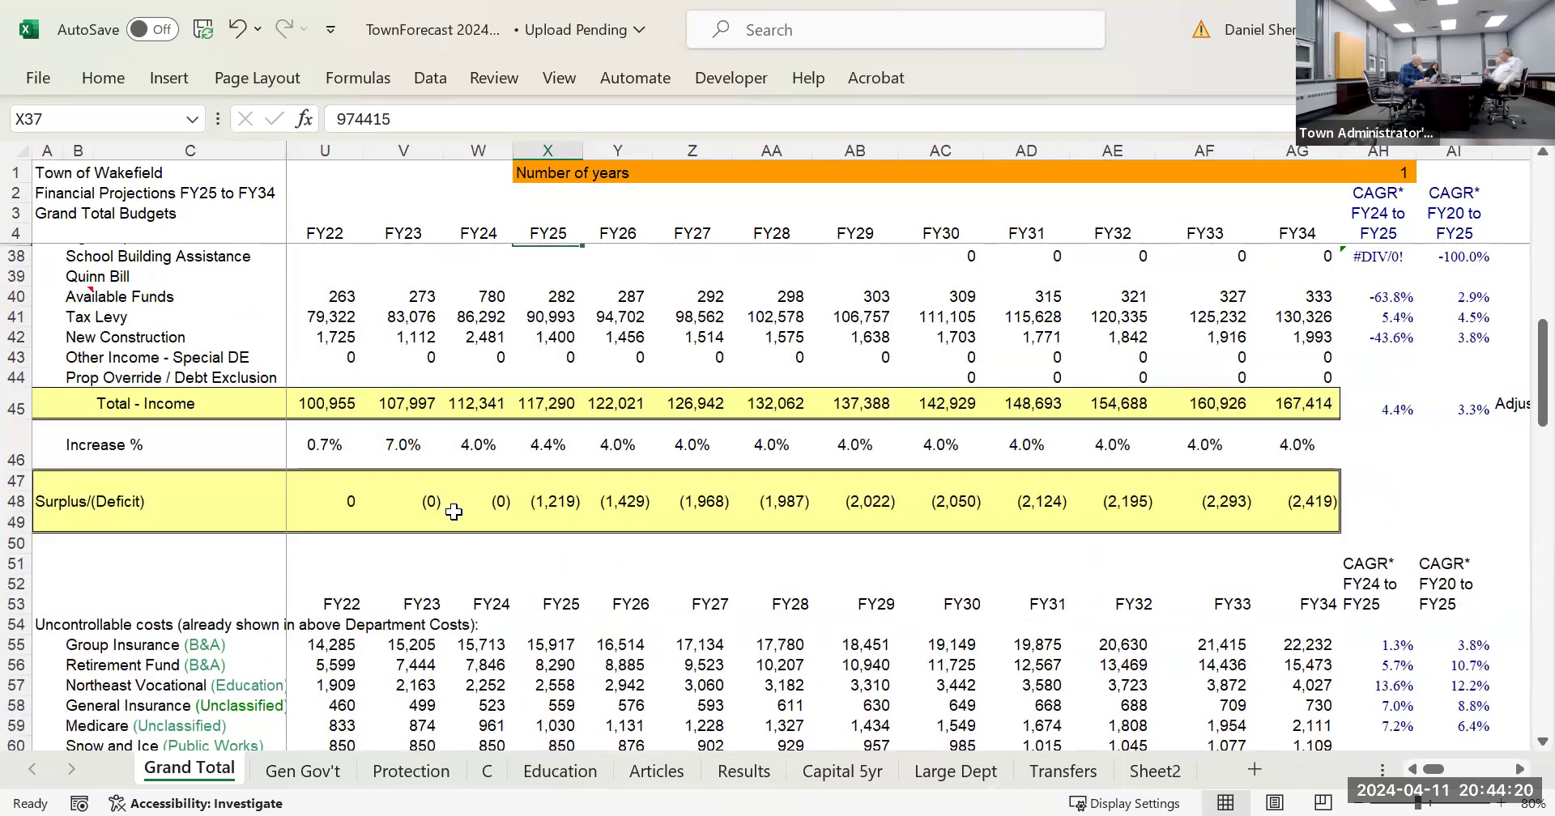
{"action": "scroll", "coordinate": [454, 512], "scroll_direction": "down", "scroll_amount": 6}
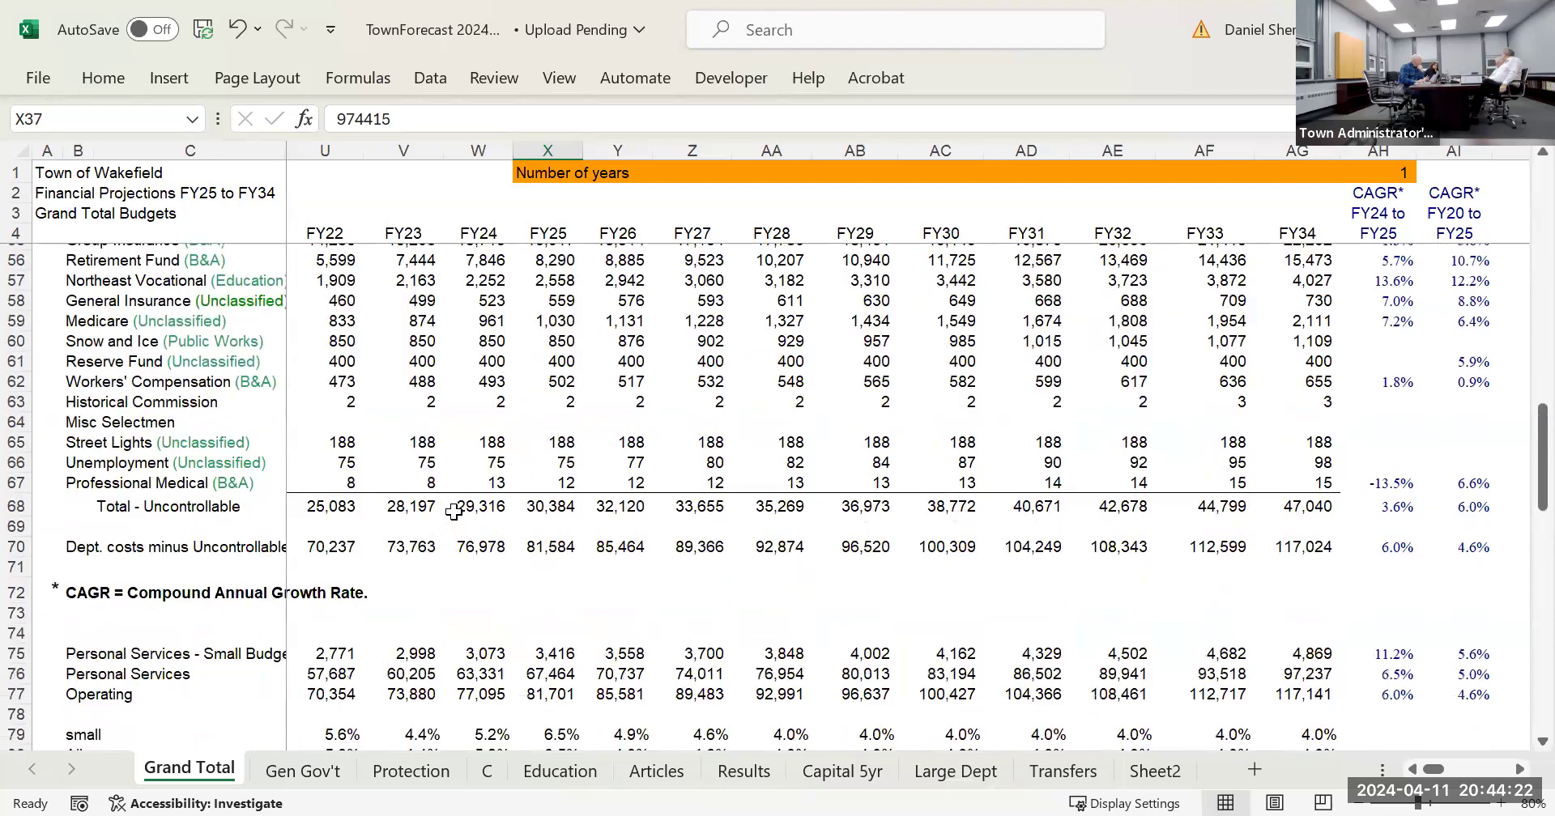
{"action": "scroll", "coordinate": [453, 512], "scroll_direction": "down", "scroll_amount": 2}
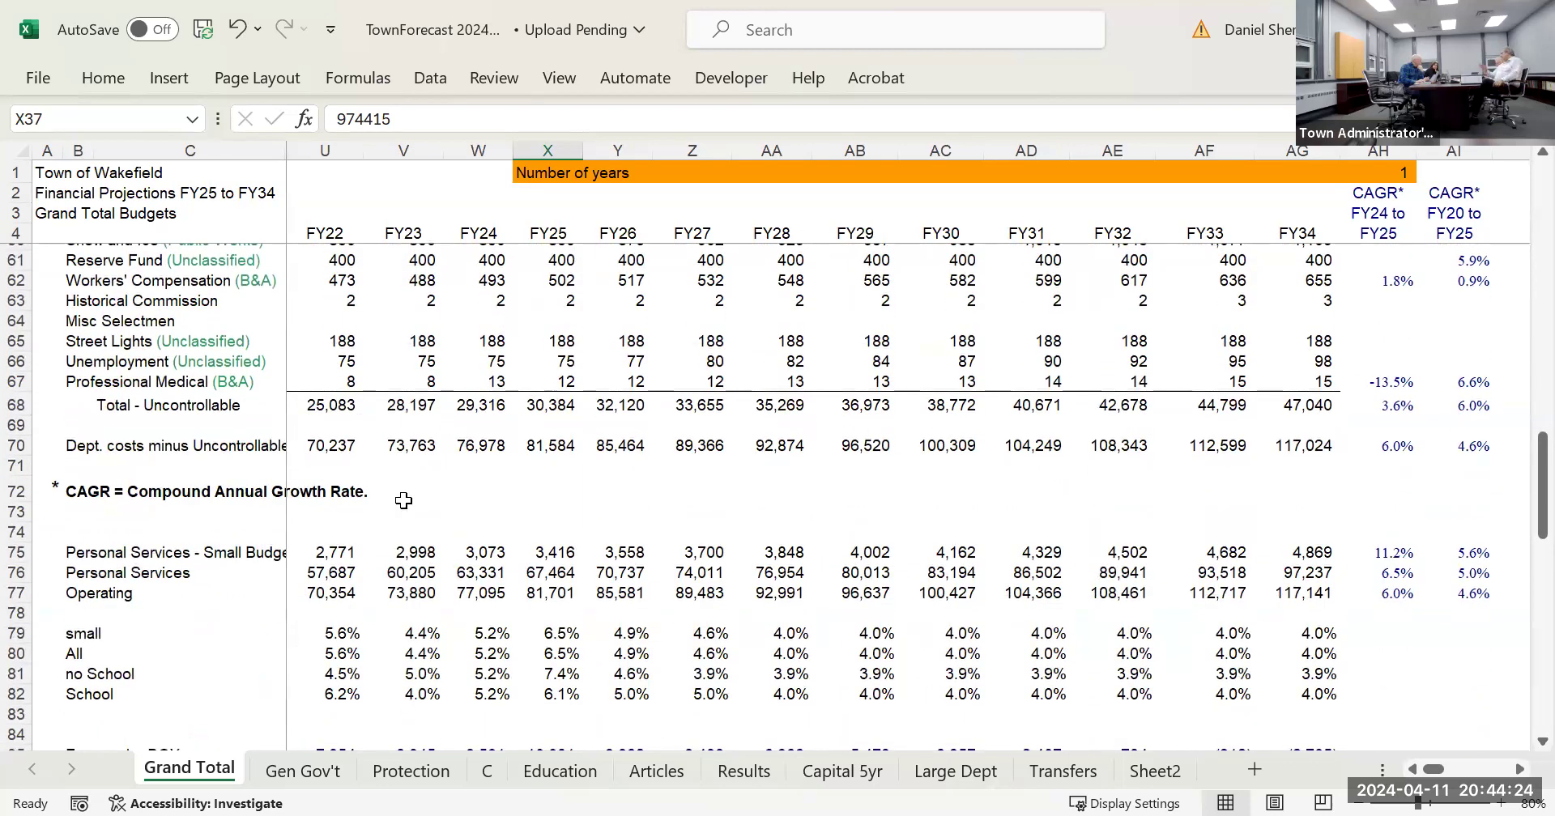
{"action": "scroll", "coordinate": [455, 471], "scroll_direction": "up", "scroll_amount": 6}
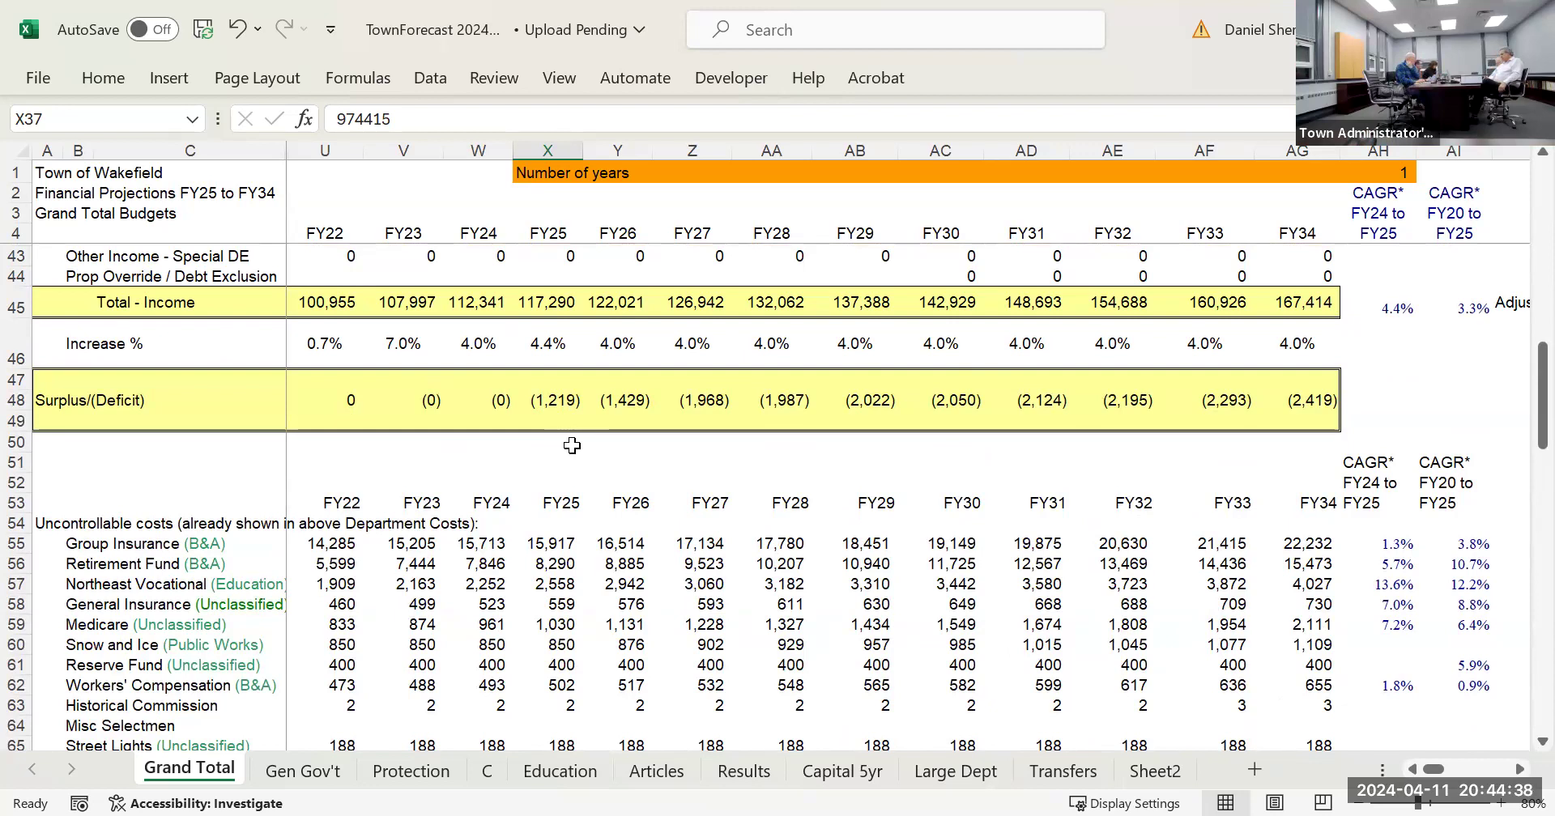
{"action": "left_click", "coordinate": [562, 405]}
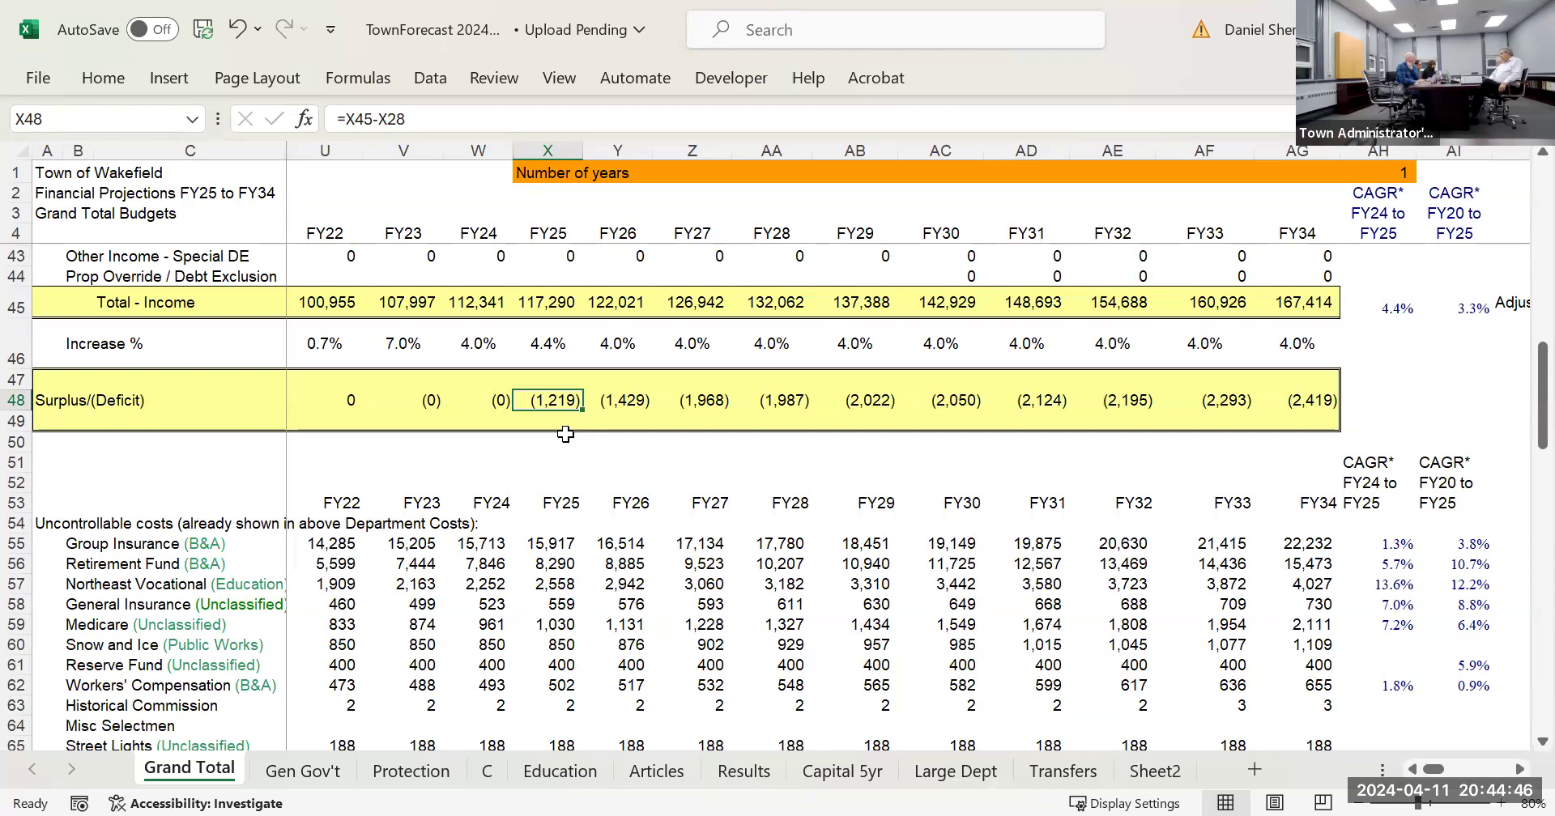
{"action": "left_click", "coordinate": [627, 410]}
{"action": "left_click", "coordinate": [720, 403]}
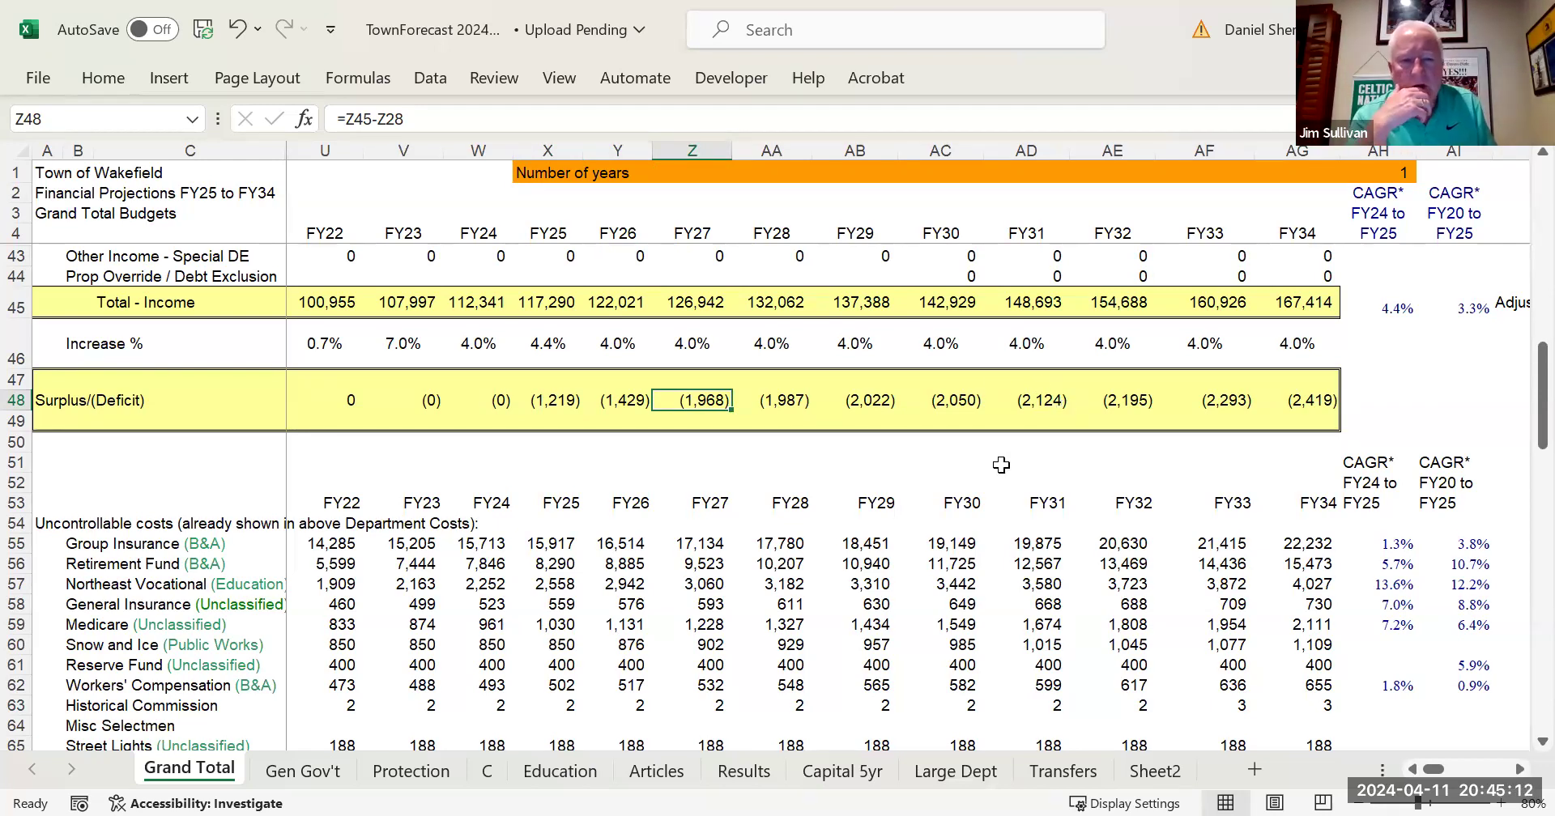
Step: Examine the Grand Total sheet's free cash balances, and inspect the FY24 Free Cash income and Surplus/(Deficit) formulas
{"action": "scroll", "coordinate": [1001, 468], "scroll_direction": "down", "scroll_amount": 8}
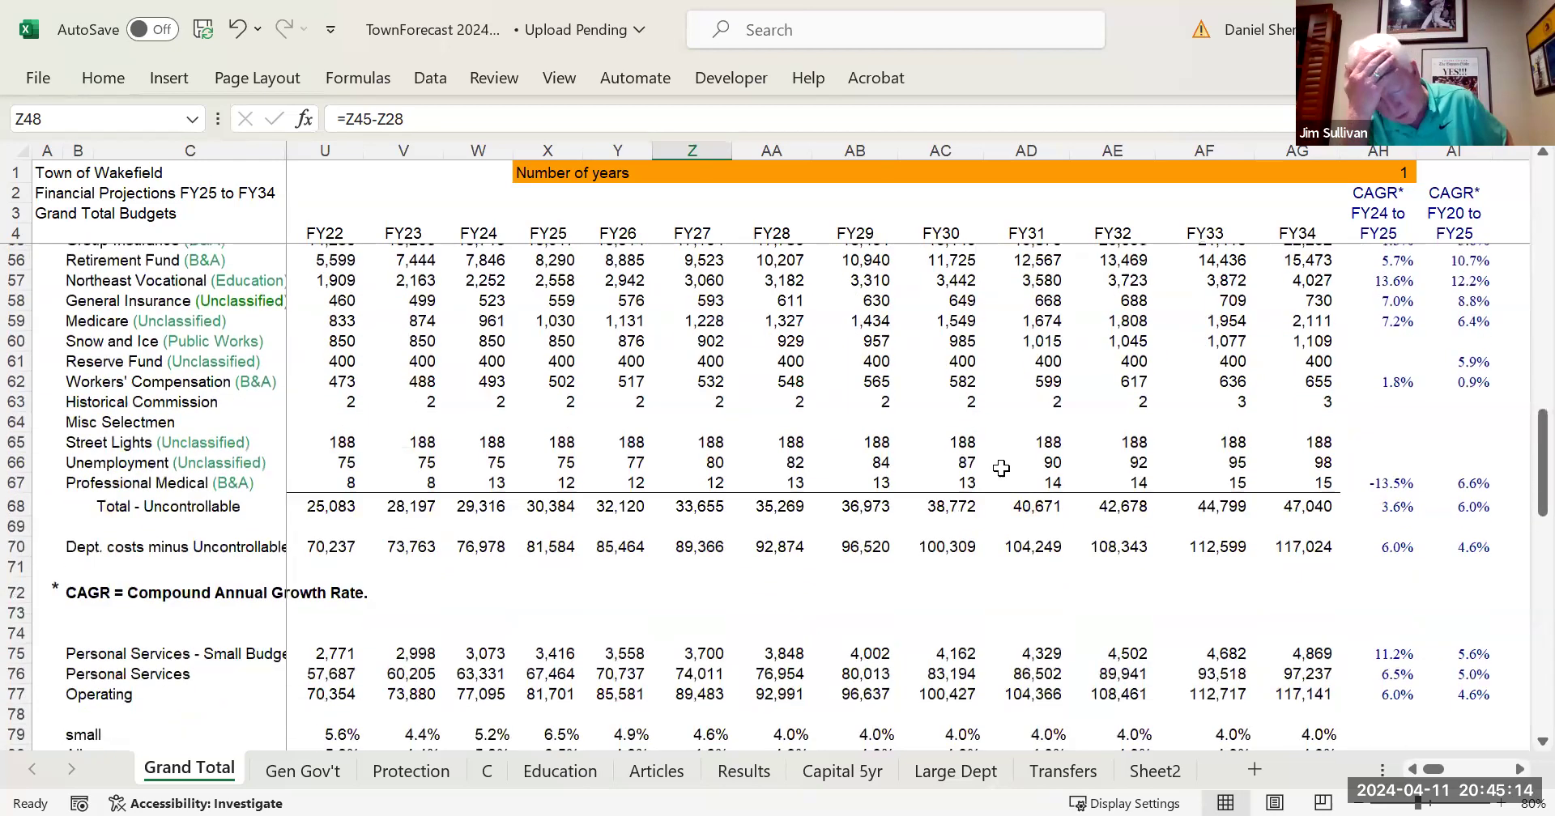
{"action": "scroll", "coordinate": [1001, 468], "scroll_direction": "down", "scroll_amount": 2}
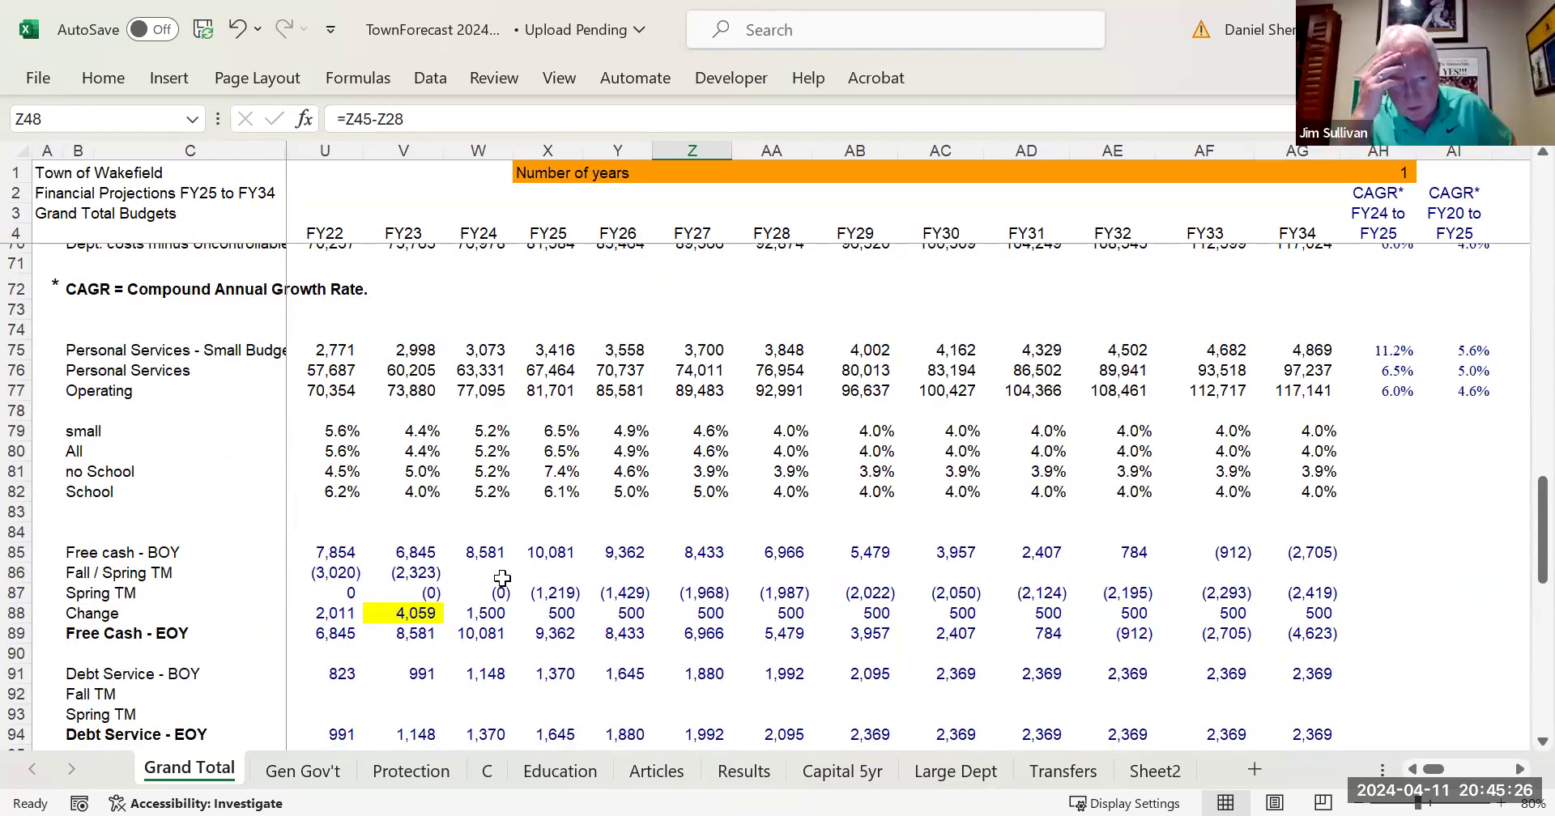
{"action": "scroll", "coordinate": [503, 577], "scroll_direction": "up", "scroll_amount": 5}
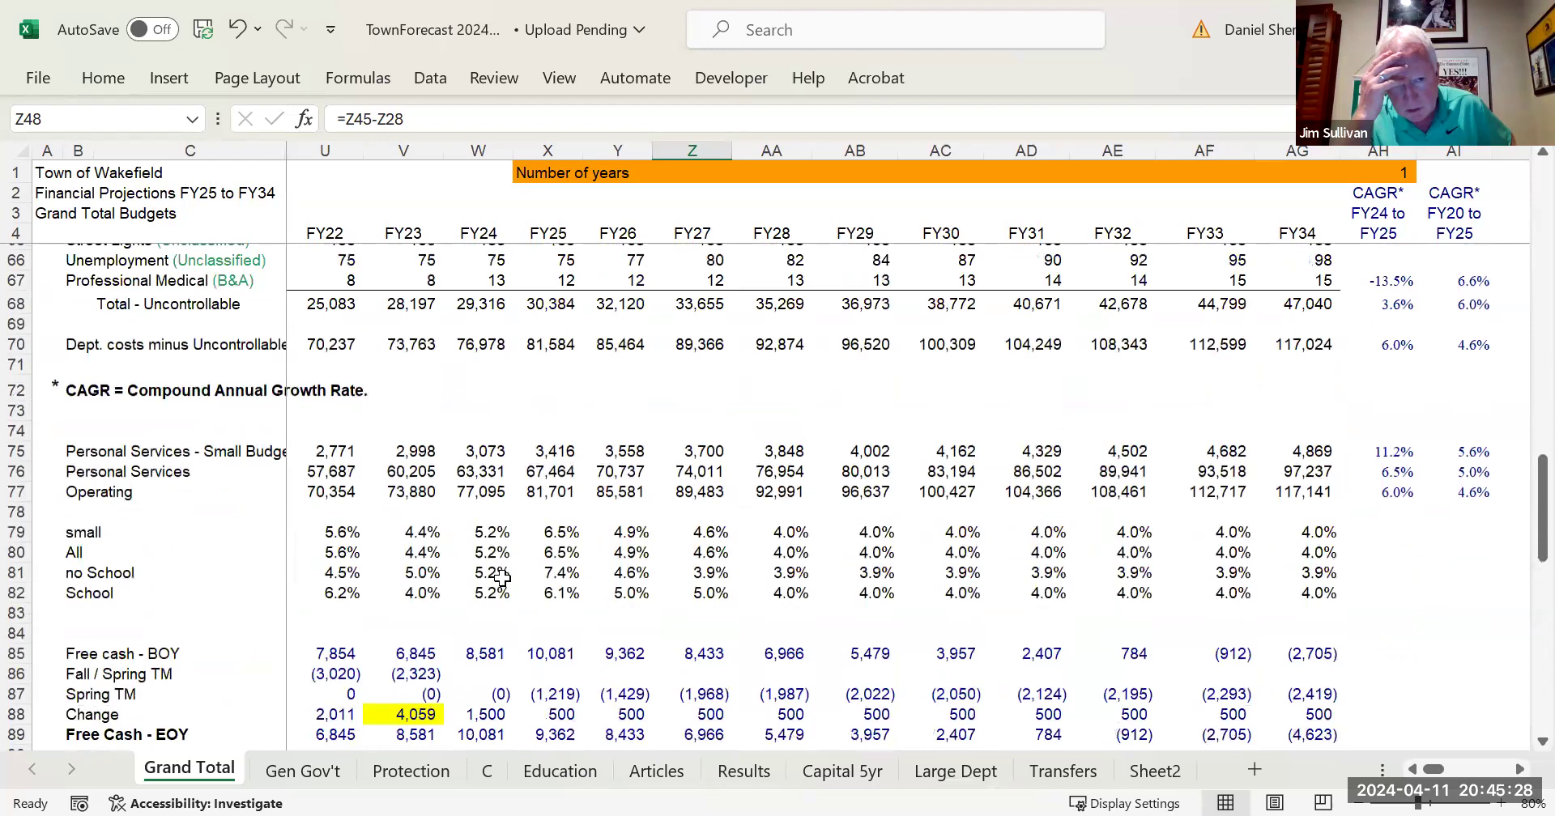
{"action": "scroll", "coordinate": [502, 577], "scroll_direction": "up", "scroll_amount": 2}
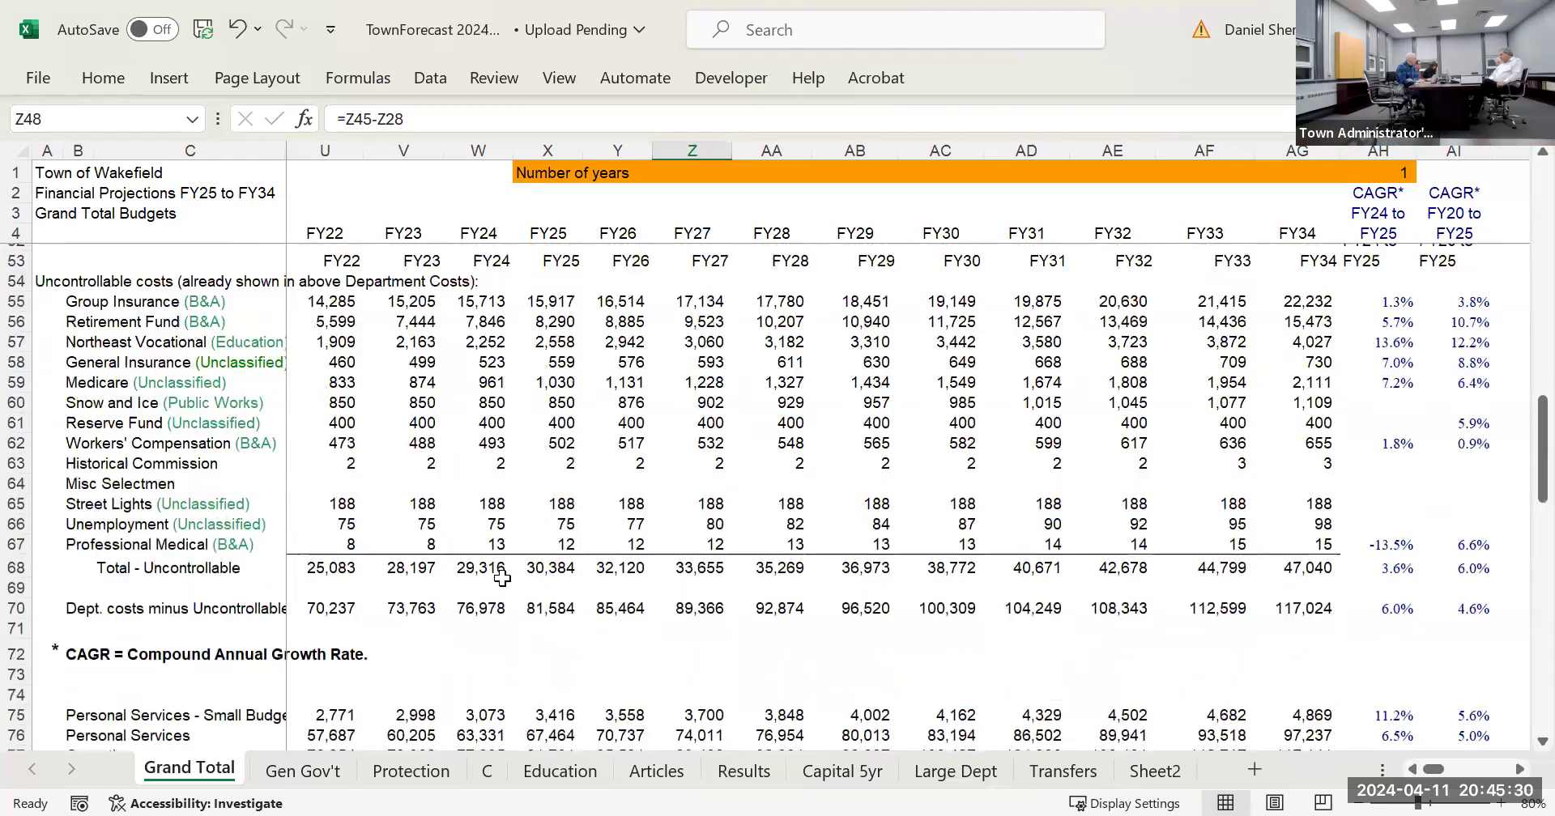
{"action": "scroll", "coordinate": [501, 581], "scroll_direction": "up", "scroll_amount": 3}
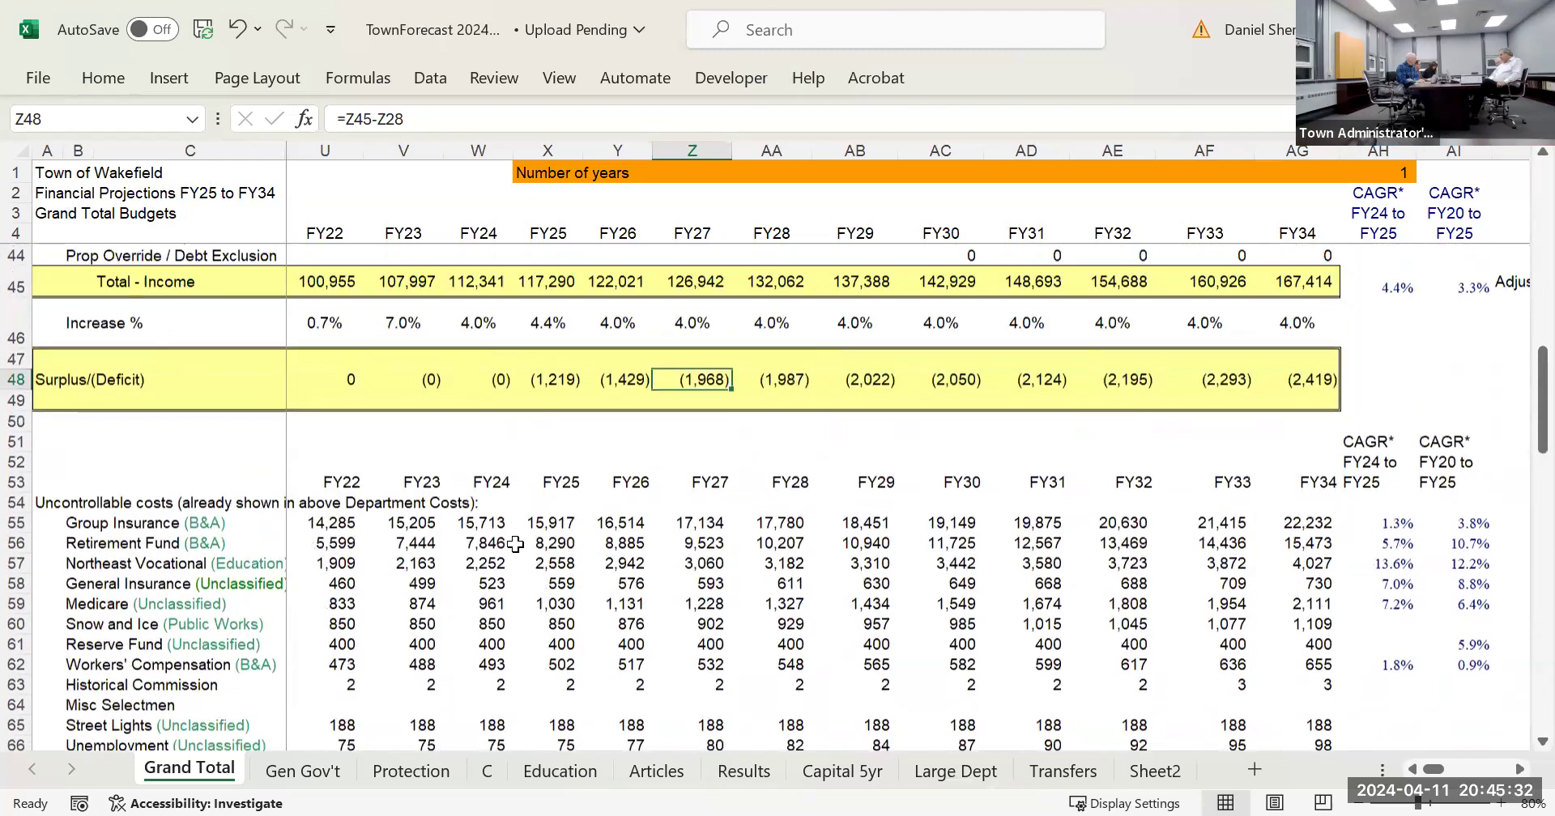
{"action": "scroll", "coordinate": [501, 409], "scroll_direction": "up", "scroll_amount": 4}
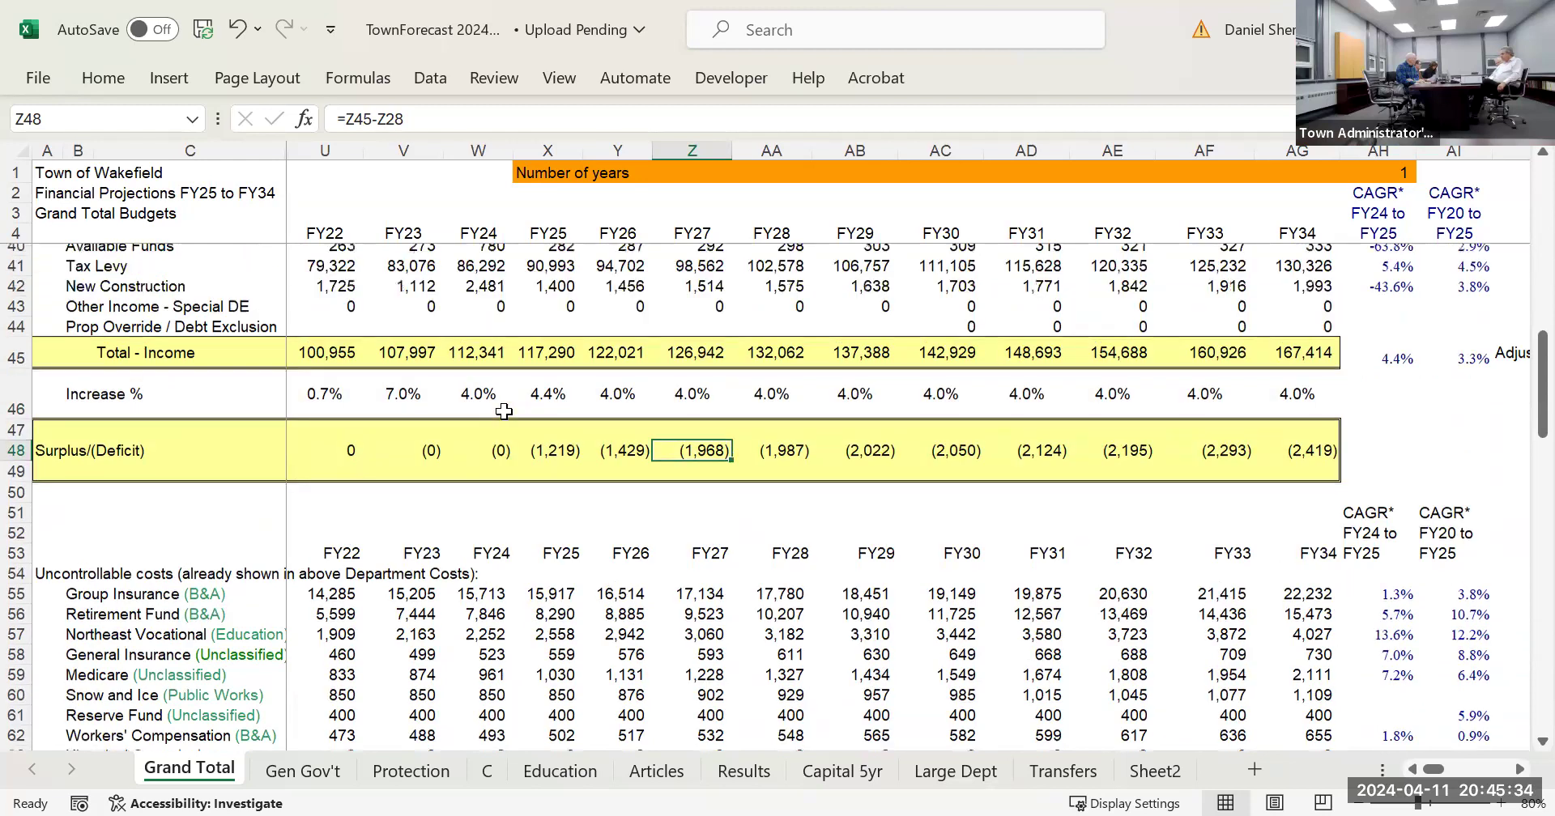
{"action": "left_click", "coordinate": [490, 316]}
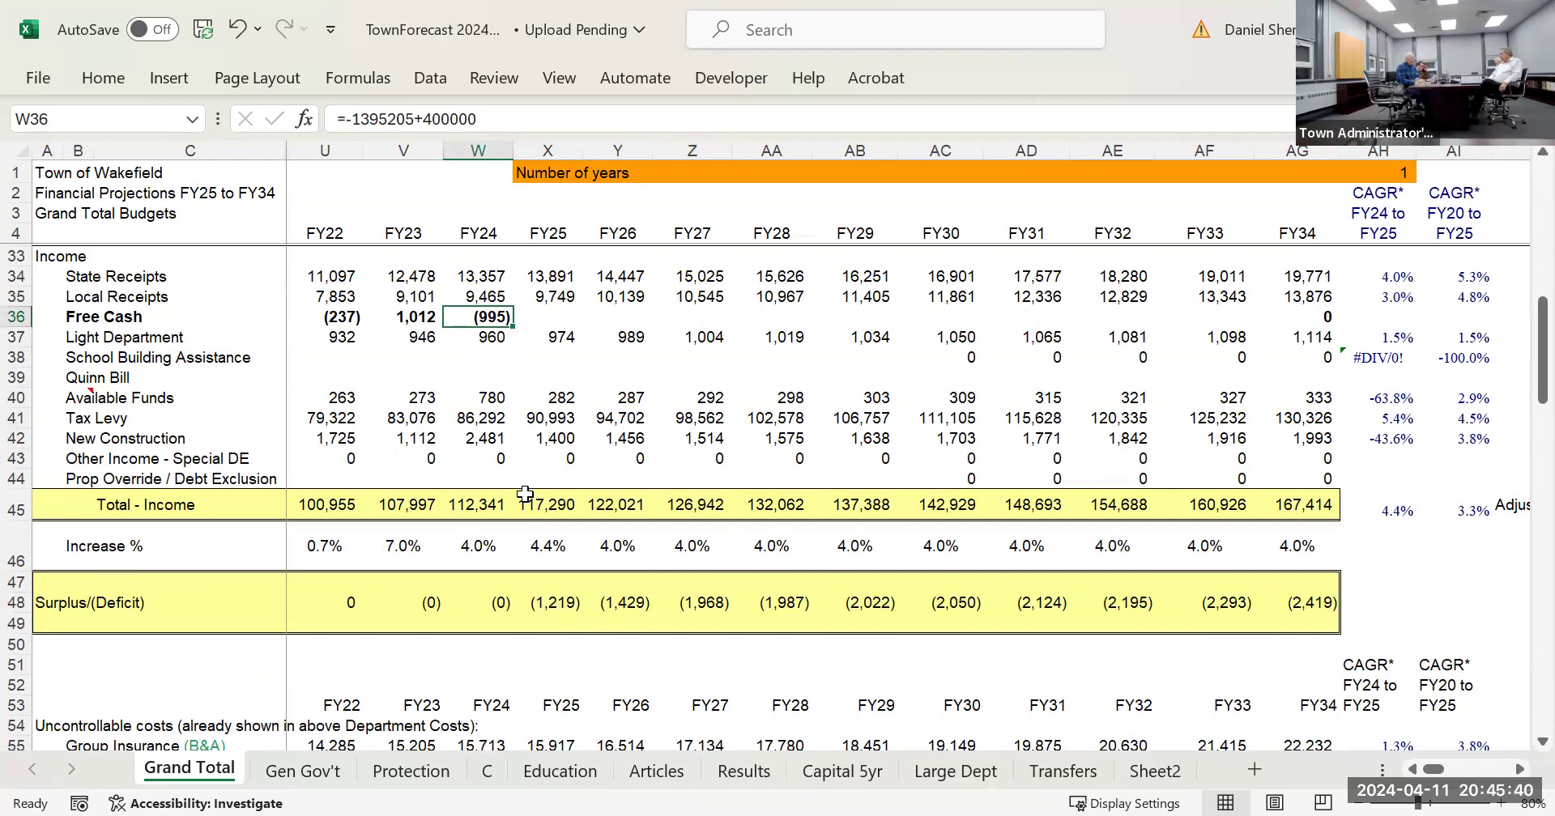
{"action": "left_click", "coordinate": [494, 601]}
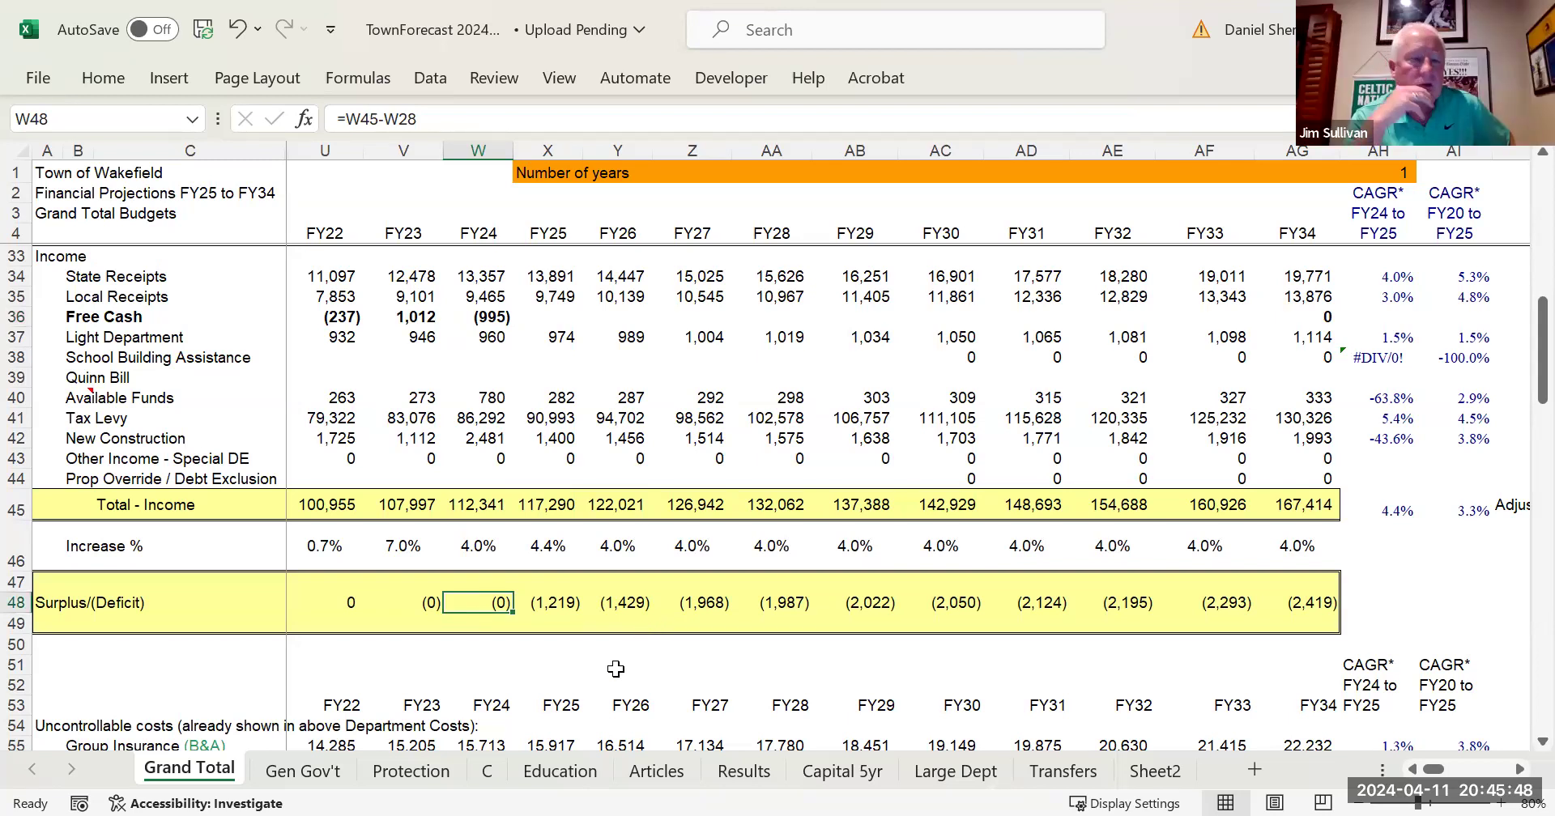
{"action": "scroll", "coordinate": [616, 669], "scroll_direction": "down", "scroll_amount": 8}
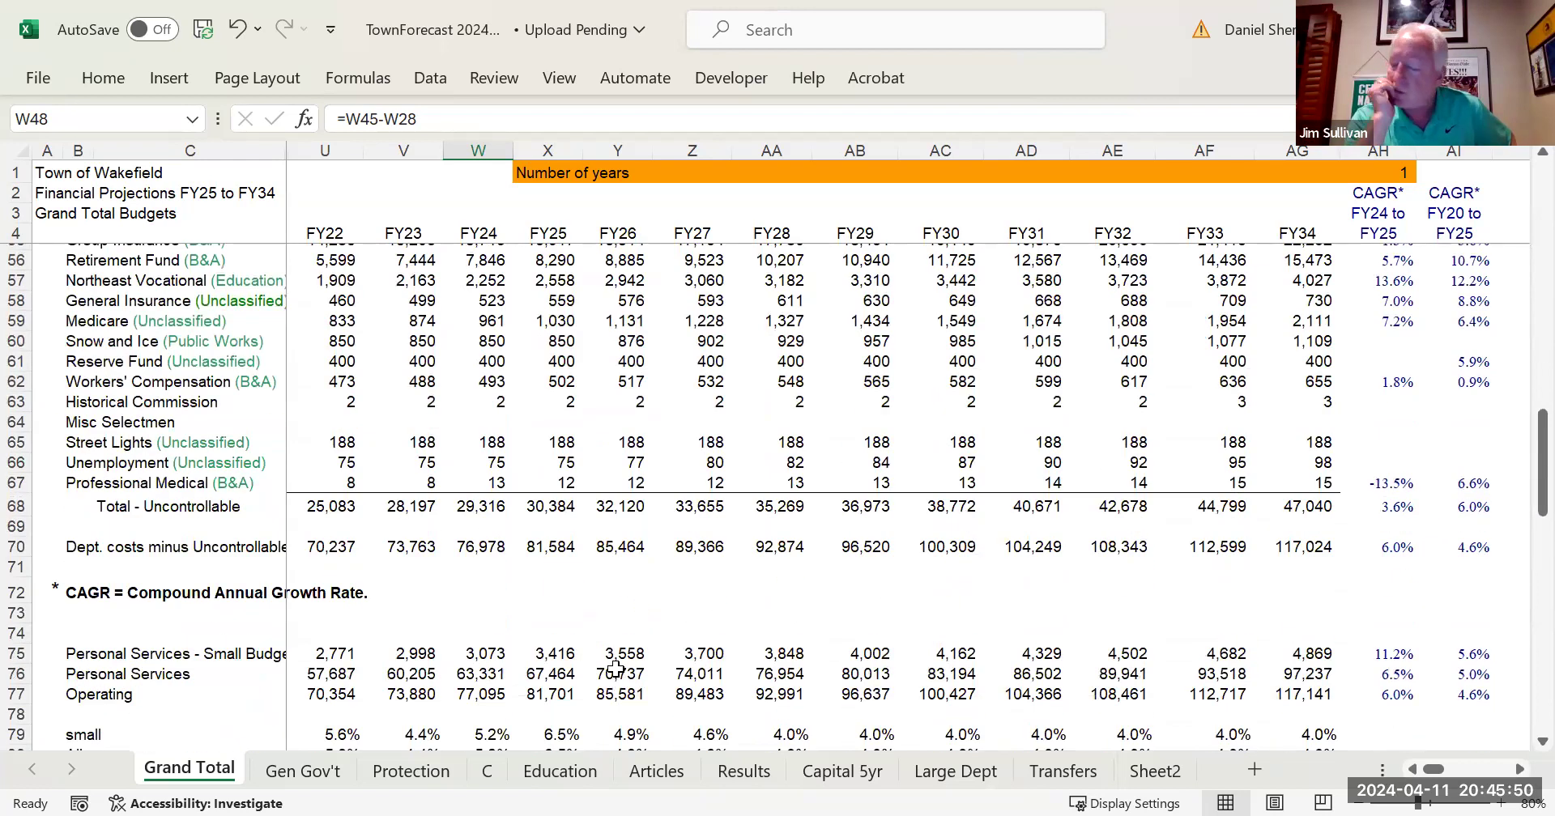
Step: Inspect how the FY24, FY23 and FY22 Change amounts in the Grand Total sheet's free cash section are calculated
{"action": "scroll", "coordinate": [615, 669], "scroll_direction": "down", "scroll_amount": 3}
{"action": "left_click", "coordinate": [479, 715]}
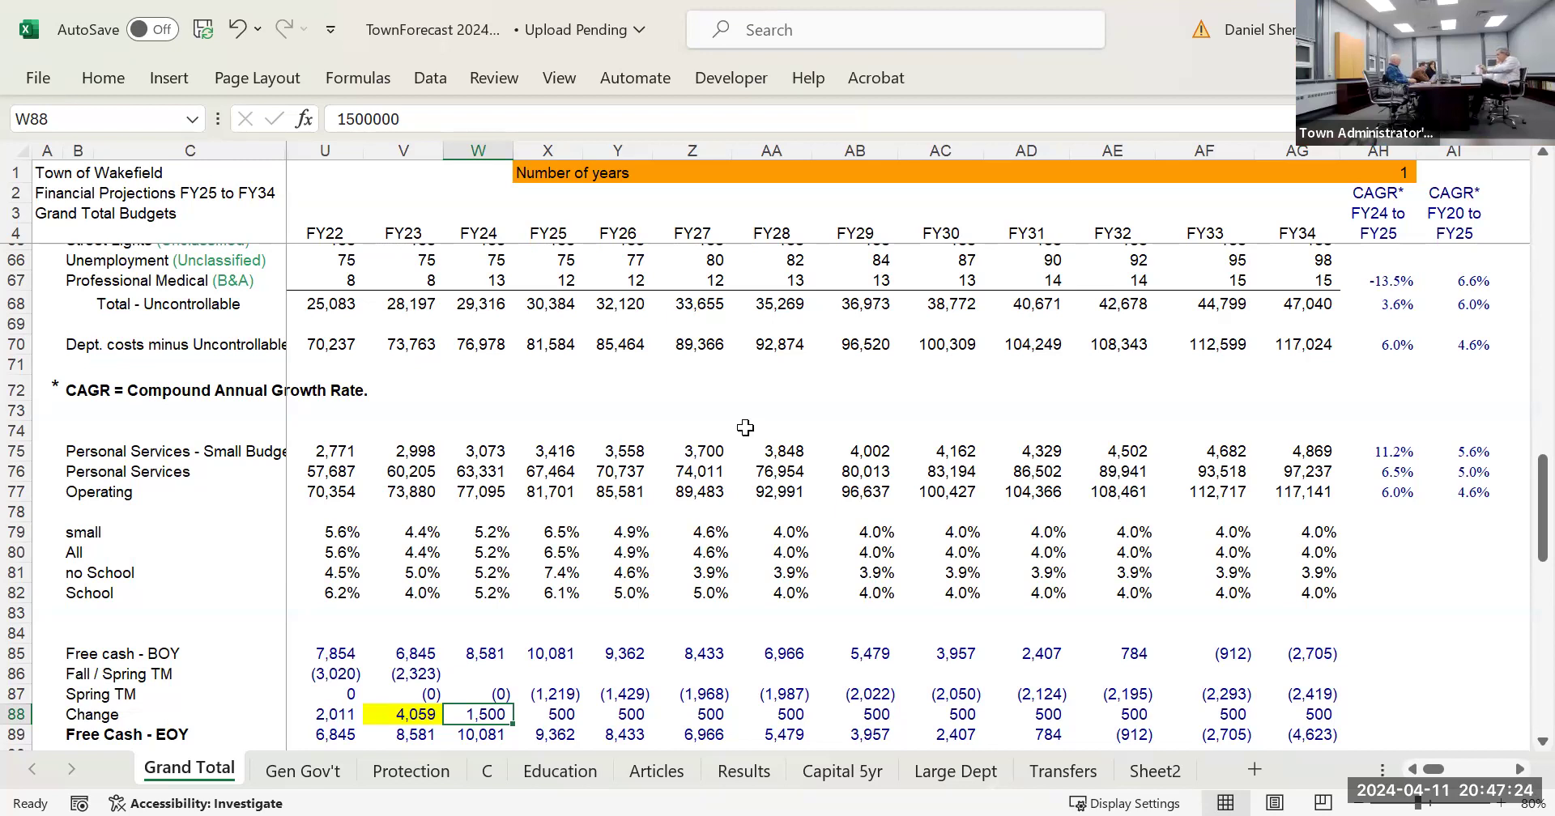
{"action": "key", "text": "Left"}
{"action": "key", "text": "Left"}
{"action": "key", "text": "Left"}
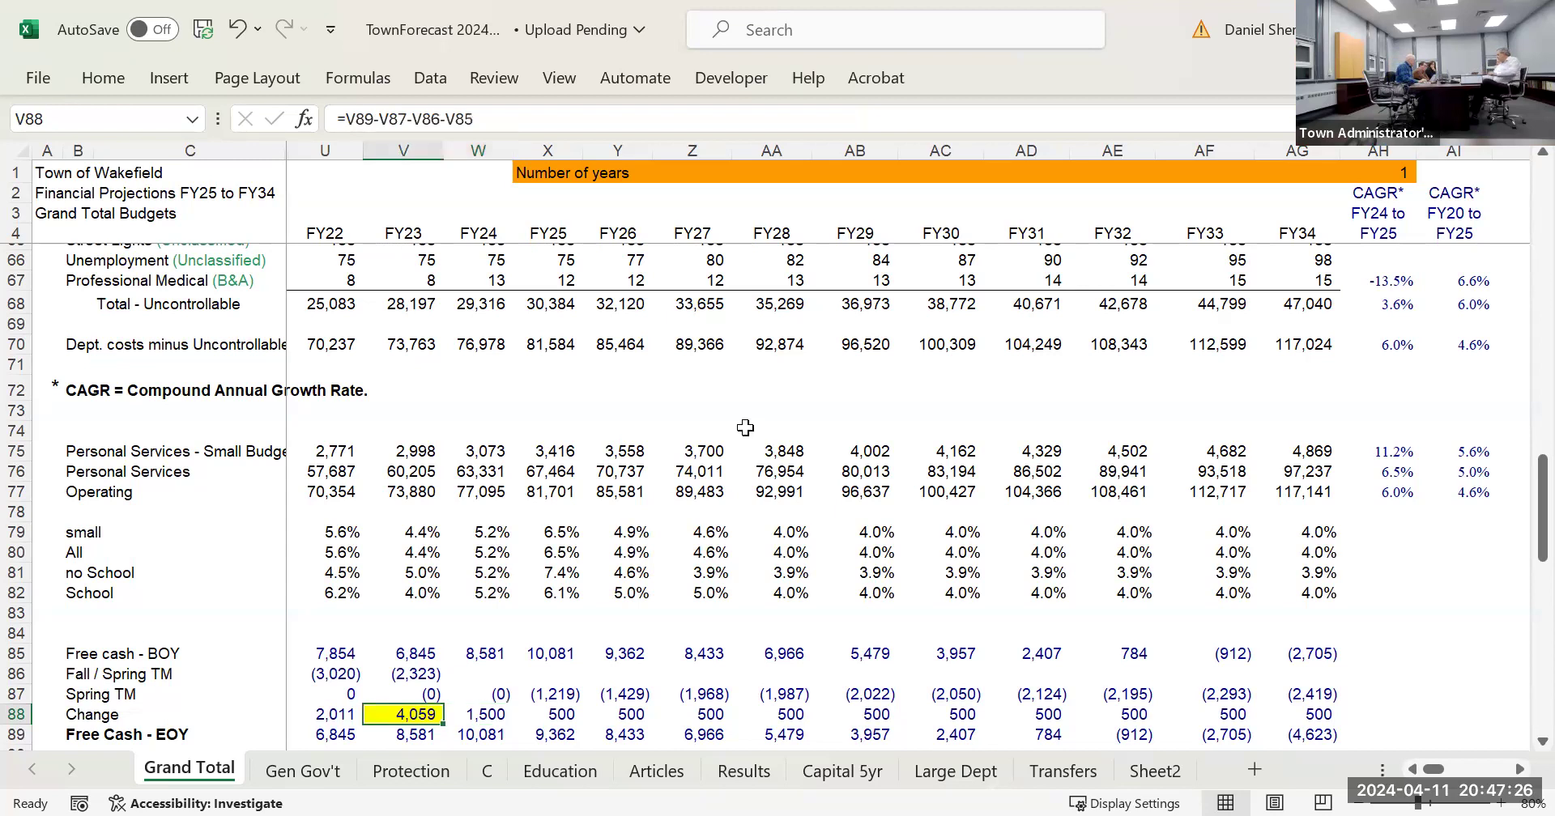
{"action": "key", "text": "Right"}
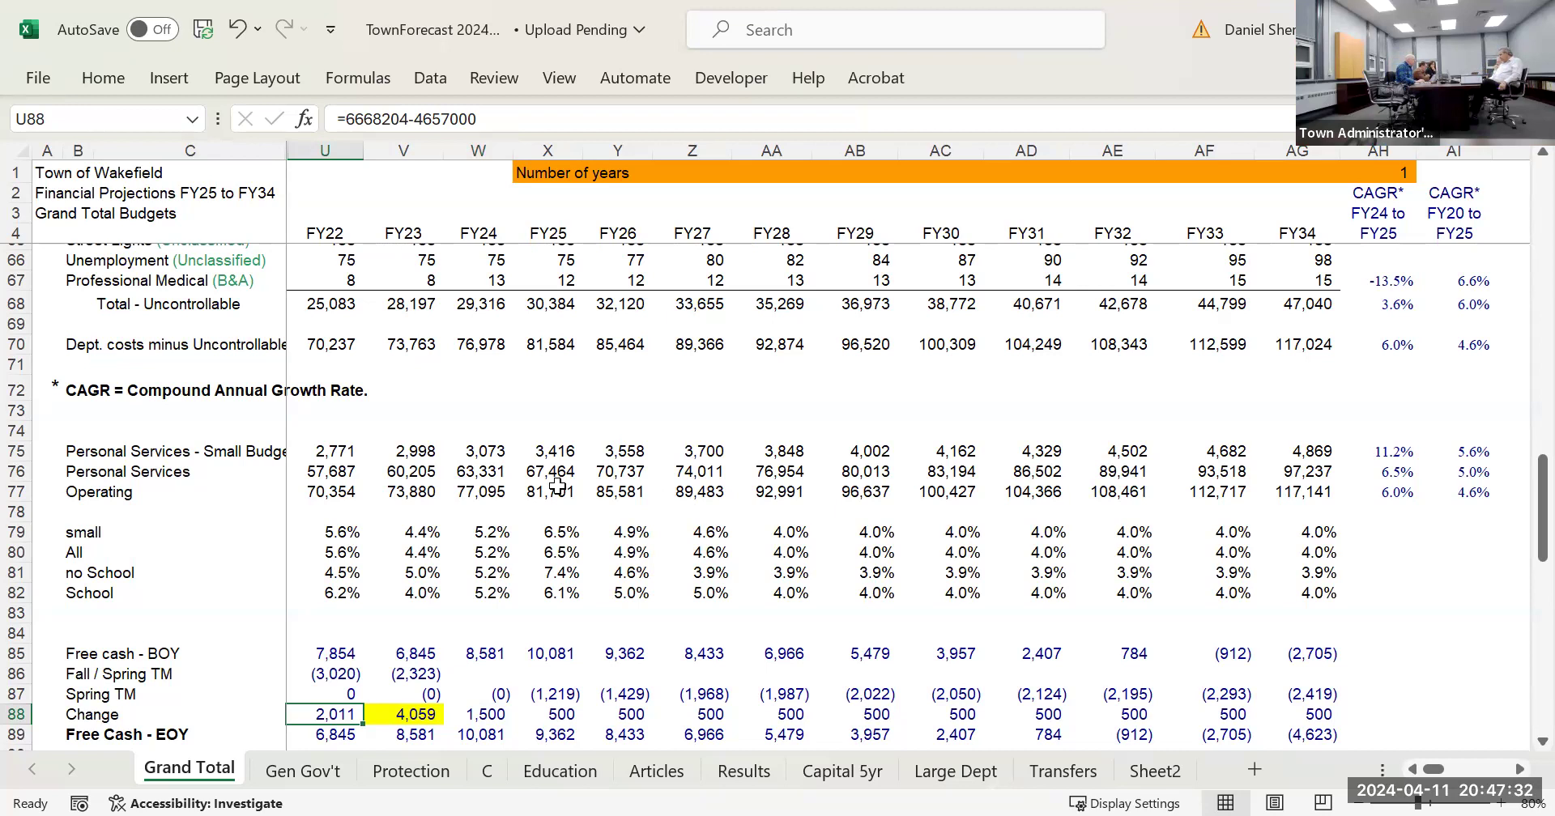
Step: Examine the New Construction income entries for FY22 through FY25 on the Grand Total sheet
{"action": "scroll", "coordinate": [557, 484], "scroll_direction": "up", "scroll_amount": 6}
{"action": "scroll", "coordinate": [557, 484], "scroll_direction": "up", "scroll_amount": 5}
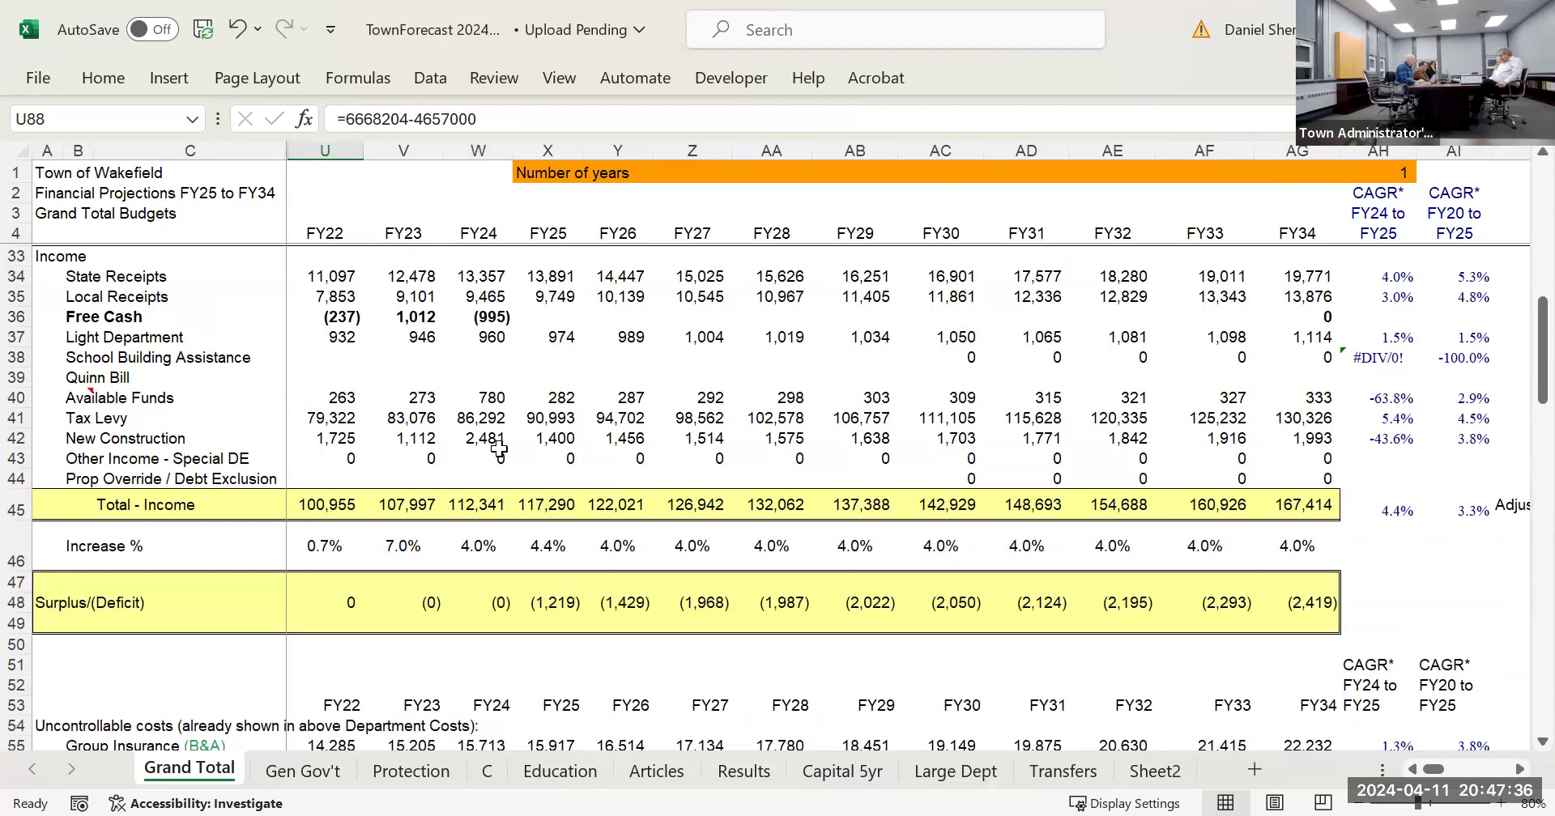
{"action": "left_click", "coordinate": [340, 439]}
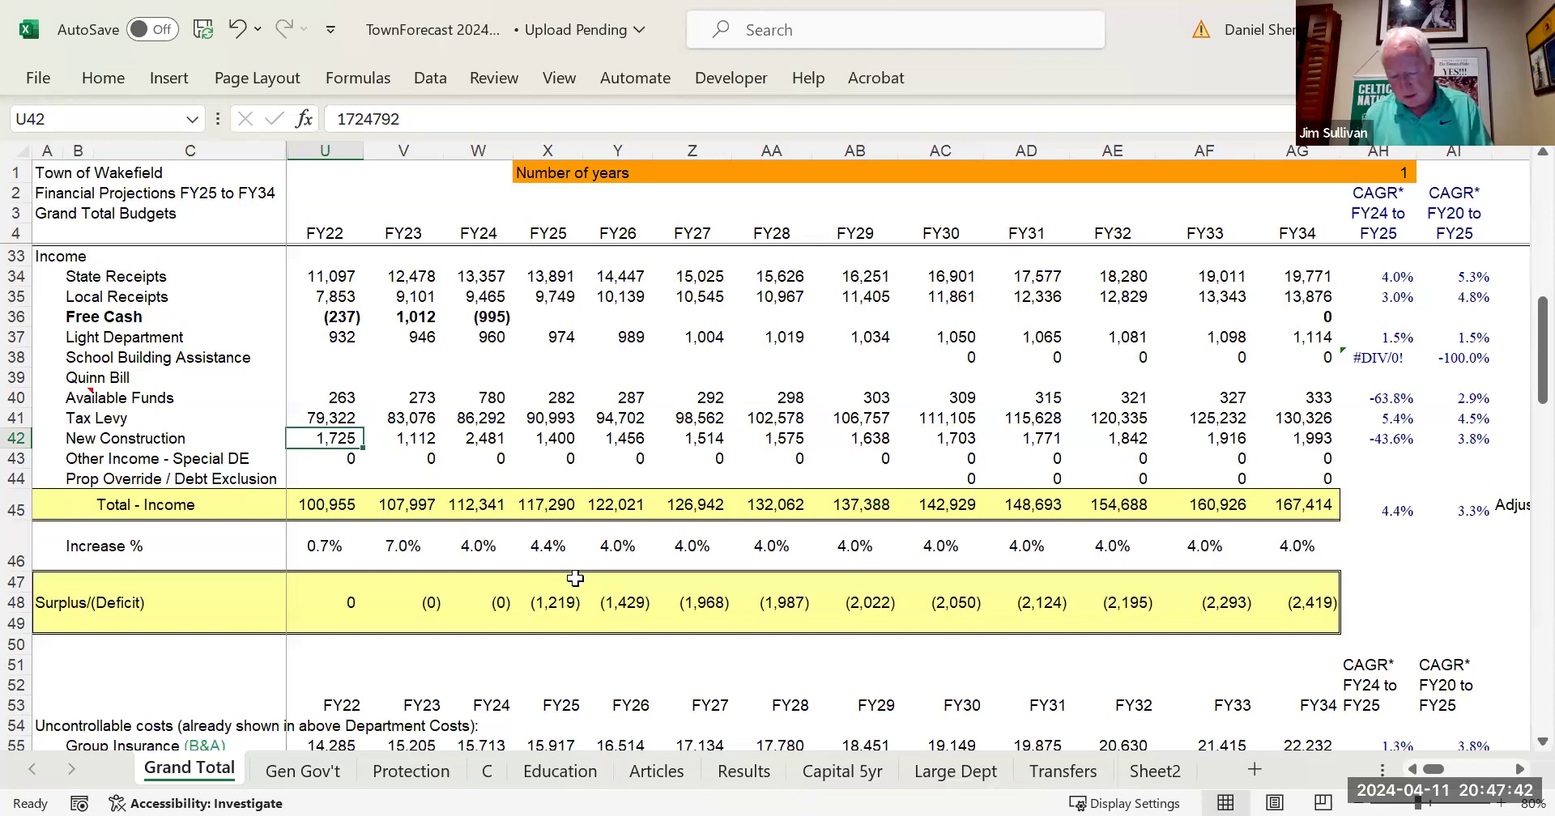
{"action": "key", "text": "Right"}
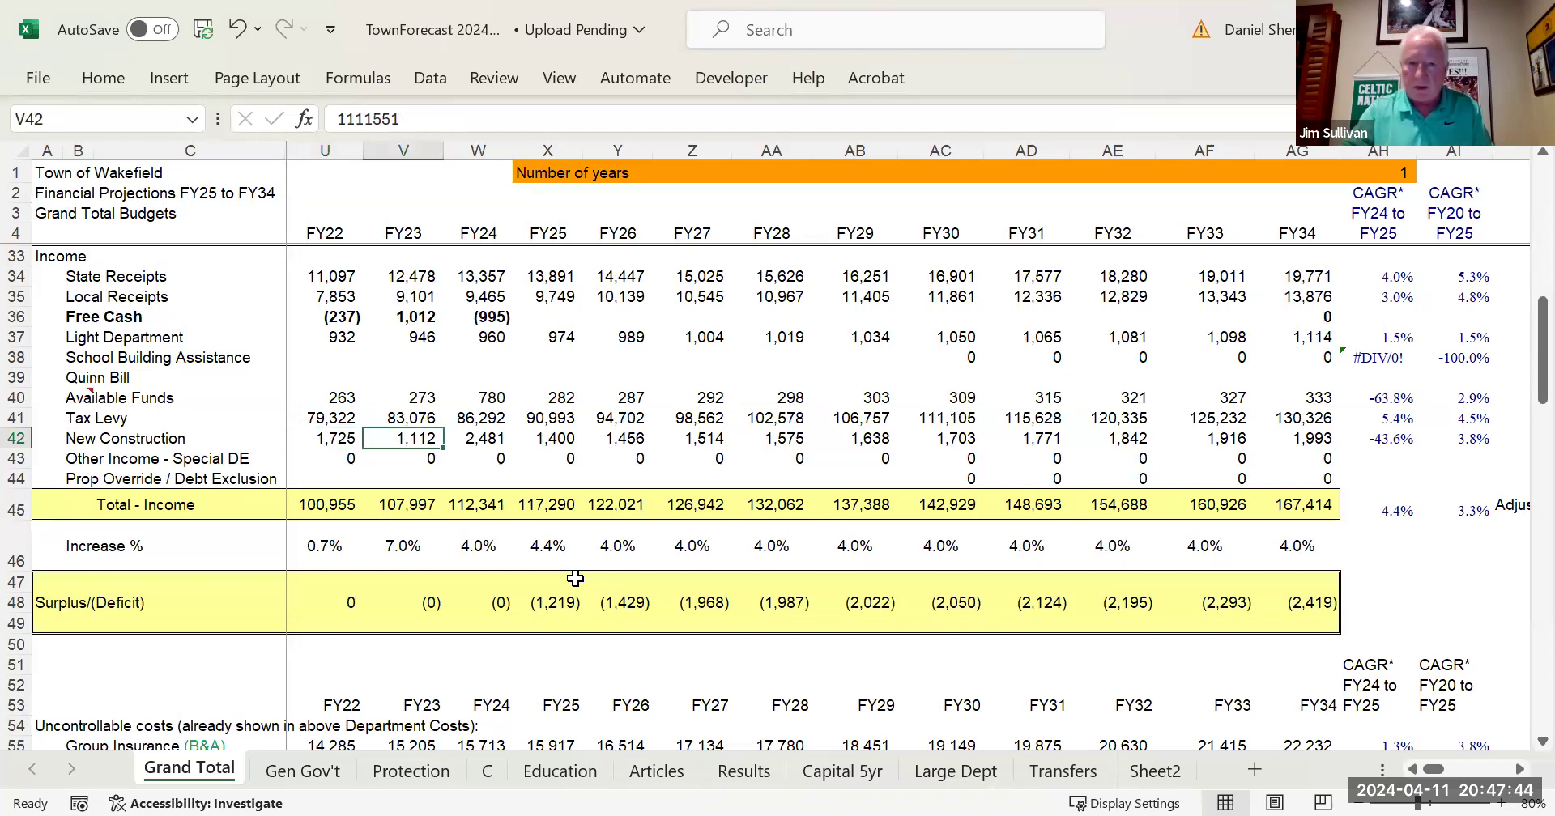
{"action": "key", "text": "Right"}
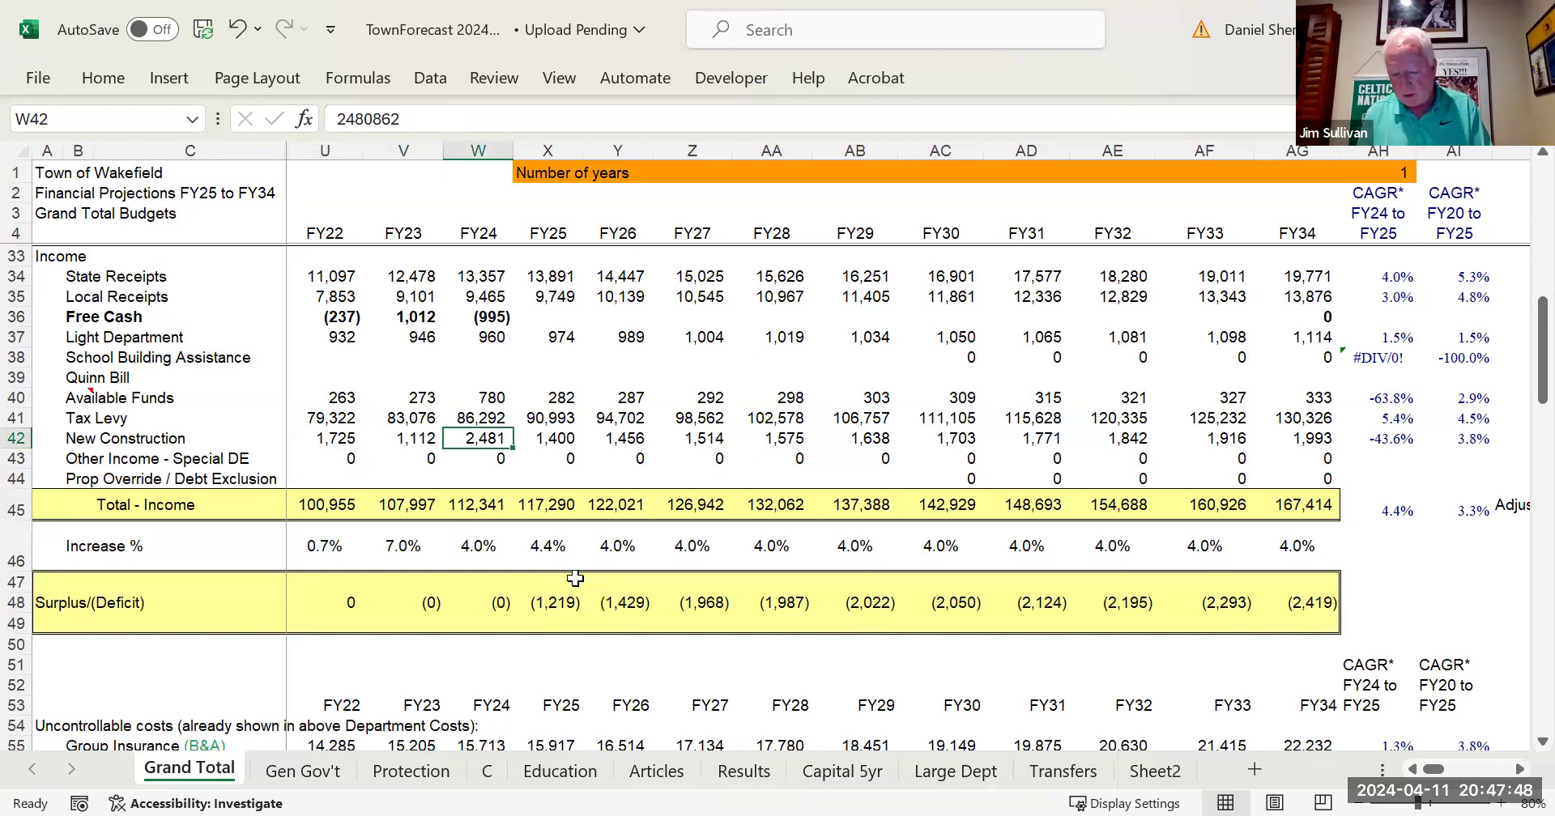
{"action": "key", "text": "Right"}
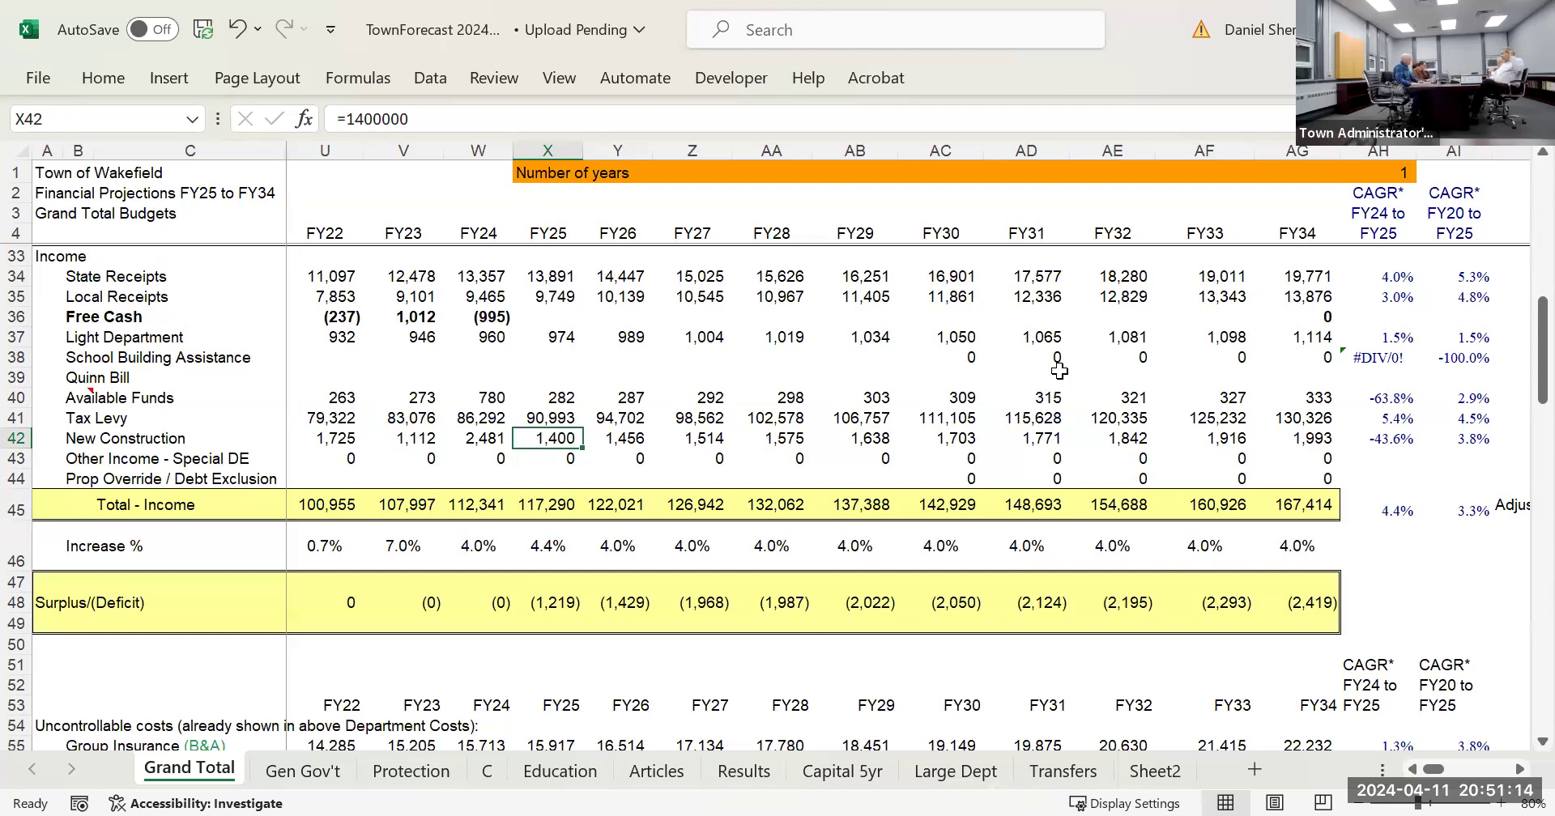
Step: Inspect the FY25 income formulas from Local Receipts through Other Income - Special DE
{"action": "key", "text": "Up"}
{"action": "key", "text": "Up"}
{"action": "key", "text": "Up"}
{"action": "key", "text": "Up"}
{"action": "key", "text": "Up"}
{"action": "key", "text": "Up"}
{"action": "key", "text": "Up"}
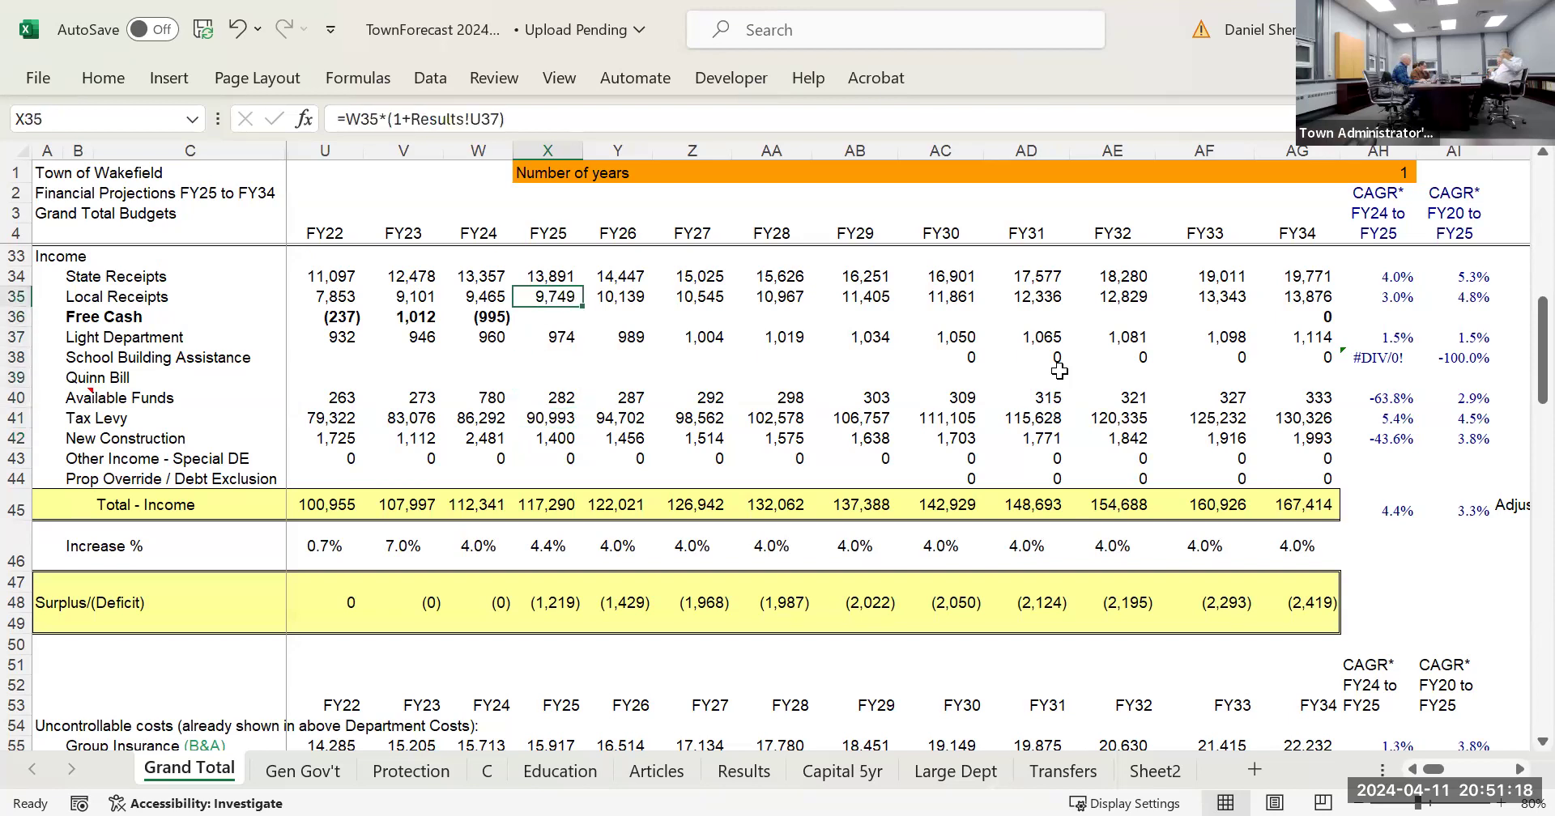
{"action": "key", "text": "Down"}
{"action": "key", "text": "Down"}
{"action": "key", "text": "Down"}
{"action": "key", "text": "Down"}
{"action": "key", "text": "Down"}
{"action": "key", "text": "Down"}
{"action": "key", "text": "Down"}
{"action": "key", "text": "Down"}
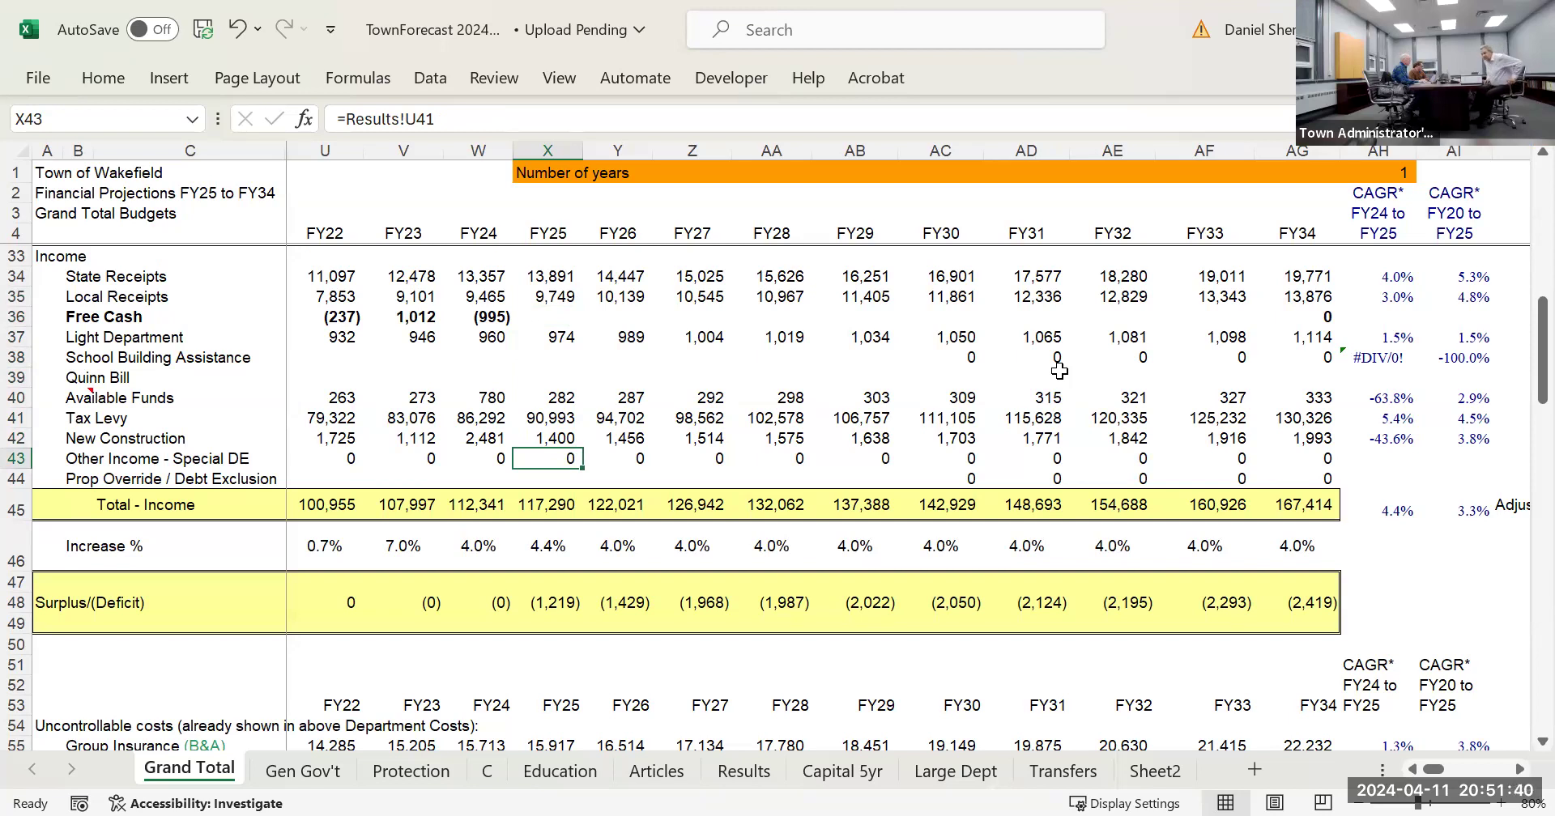
Step: Go back through the FY25 income lines and check the Free Cash entry
{"action": "key", "text": "Up"}
{"action": "key", "text": "Up"}
{"action": "key", "text": "Up"}
{"action": "key", "text": "Up"}
{"action": "key", "text": "Up"}
{"action": "key", "text": "Up"}
{"action": "key", "text": "Up"}
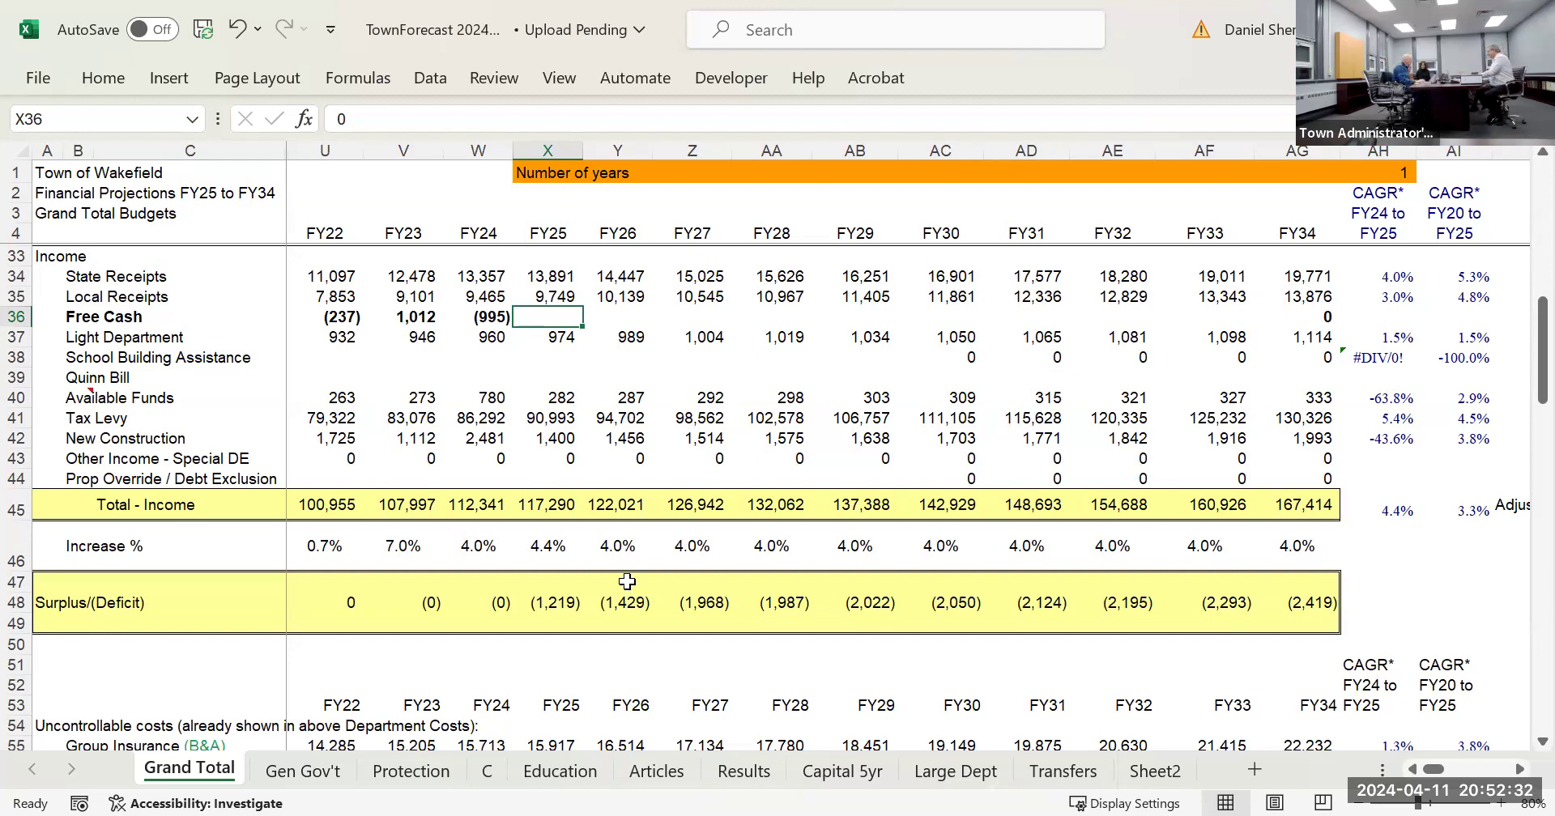
Step: Review the Surplus/(Deficit) row, uncontrollable costs, and the free cash, debt service, stabilization and total reserve projections
{"action": "scroll", "coordinate": [626, 583], "scroll_direction": "down", "scroll_amount": 2}
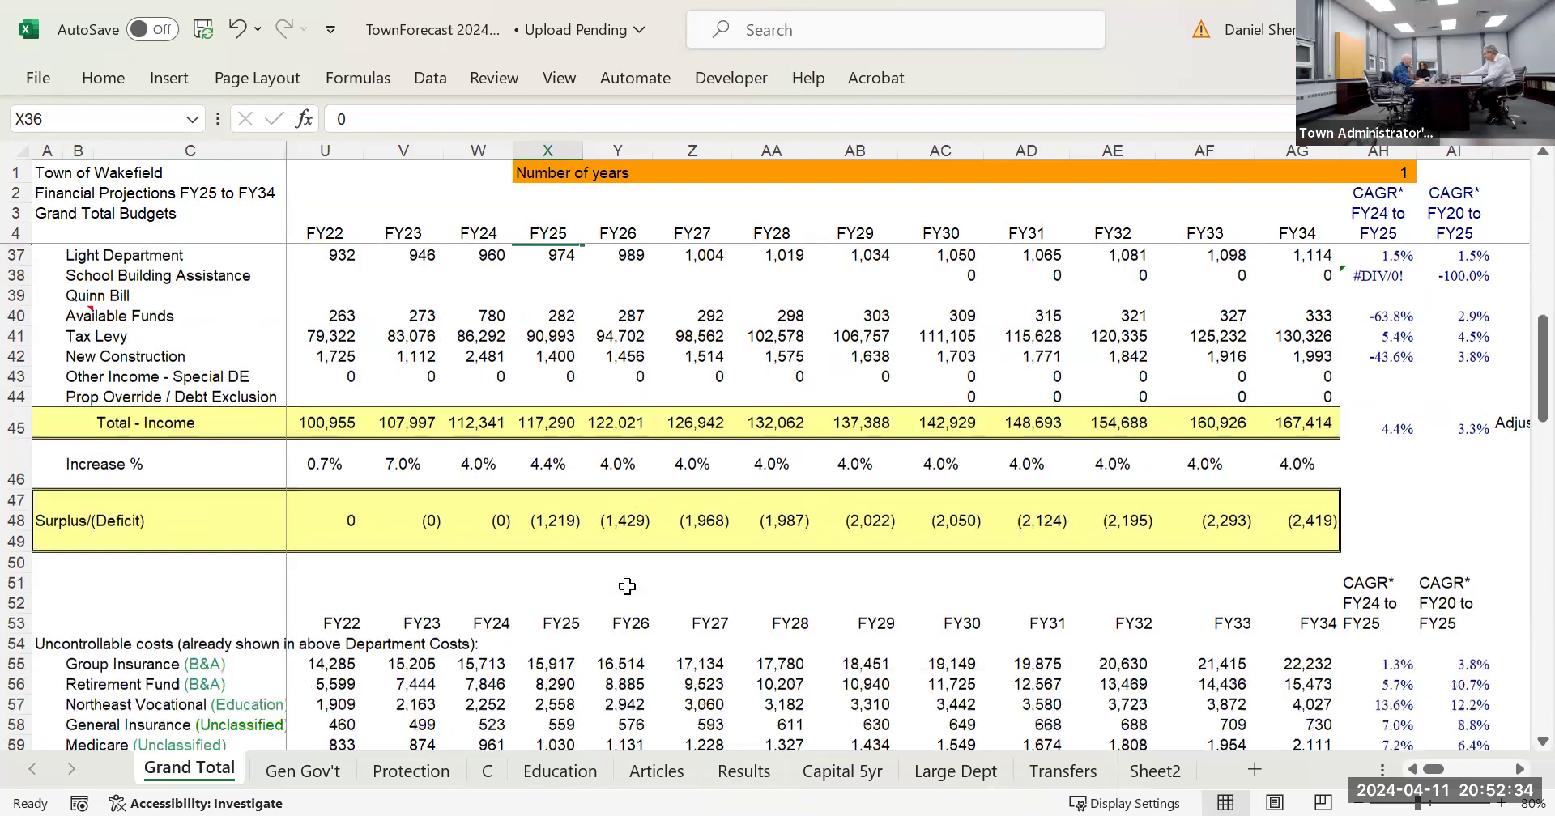
{"action": "scroll", "coordinate": [627, 586], "scroll_direction": "up", "scroll_amount": 2}
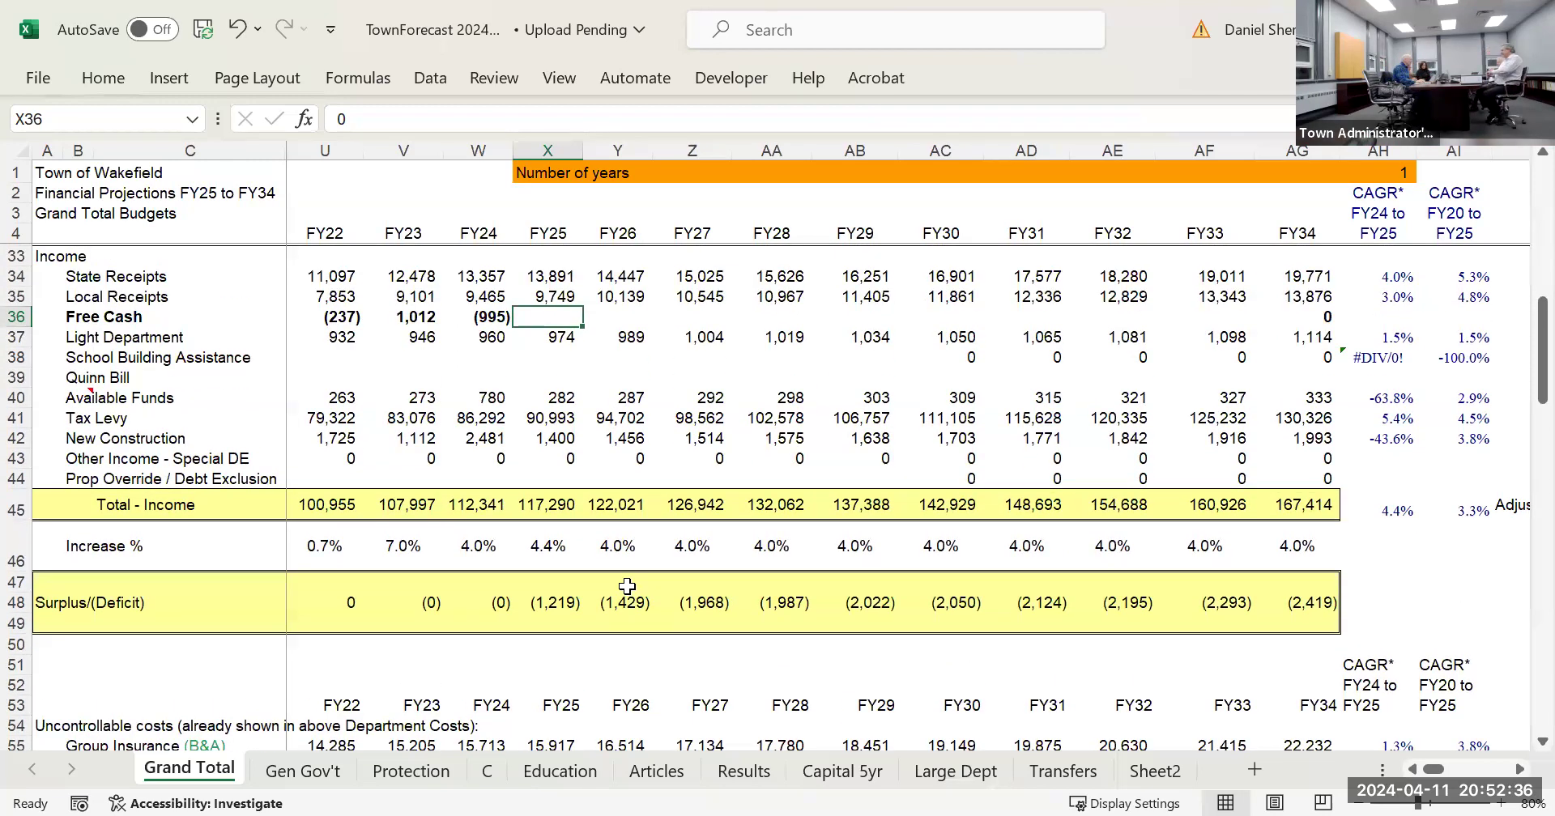
{"action": "scroll", "coordinate": [665, 645], "scroll_direction": "down", "scroll_amount": 2}
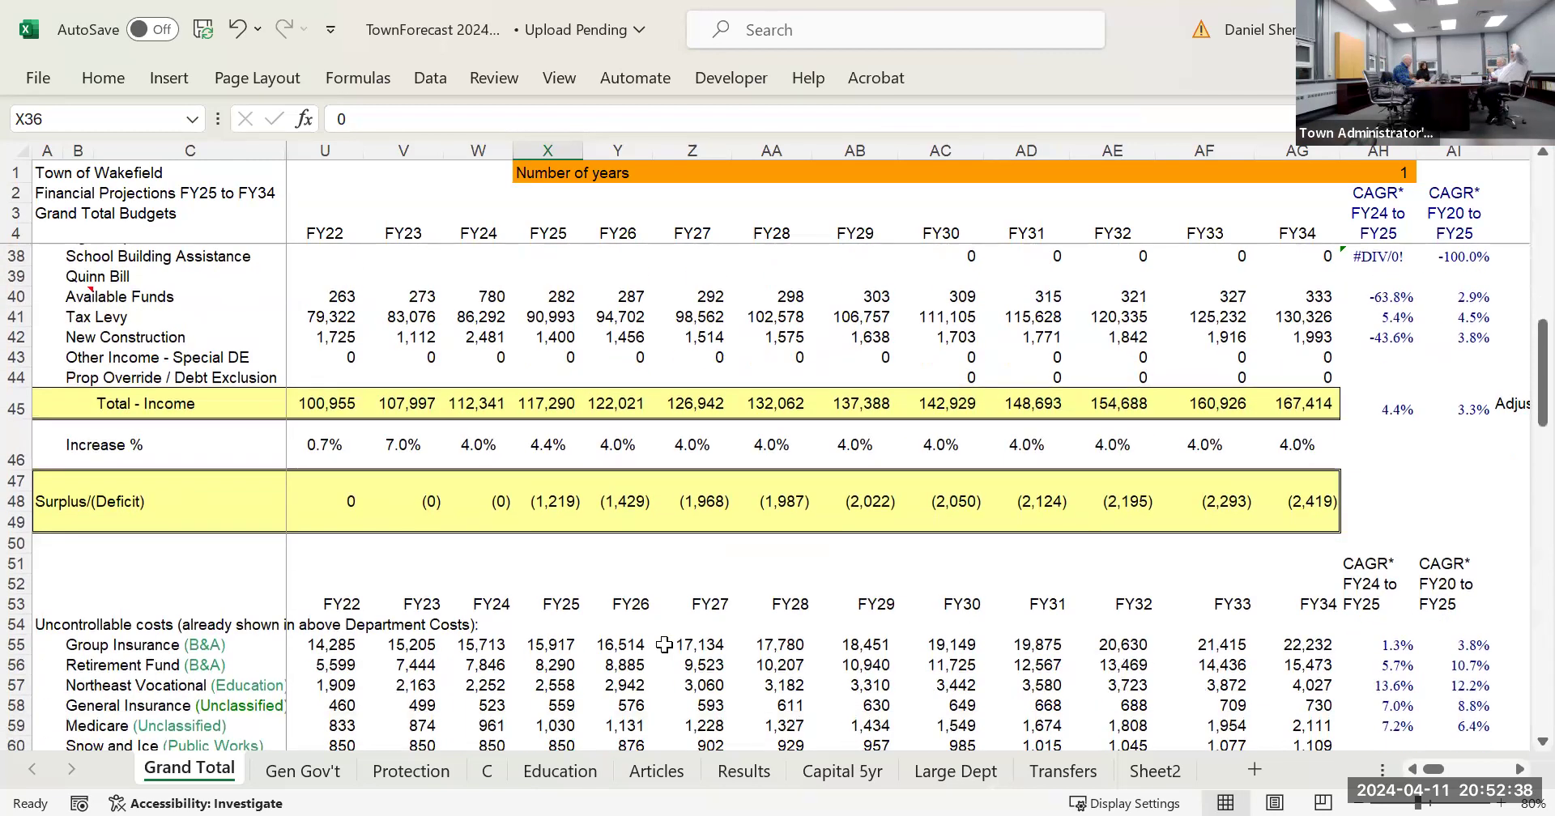
{"action": "scroll", "coordinate": [664, 645], "scroll_direction": "down", "scroll_amount": 8}
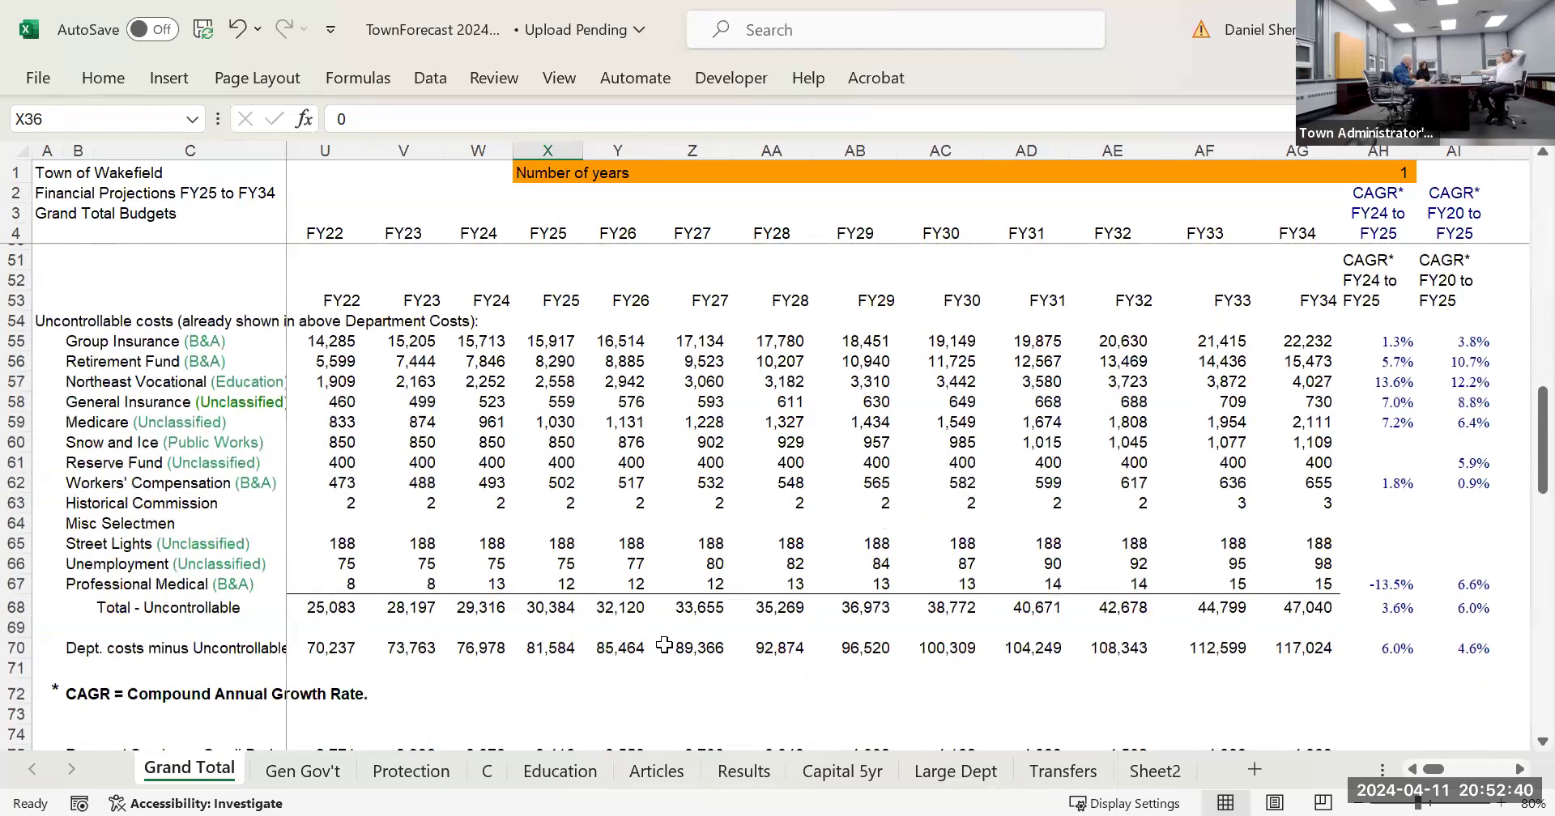
{"action": "scroll", "coordinate": [664, 645], "scroll_direction": "down", "scroll_amount": 5}
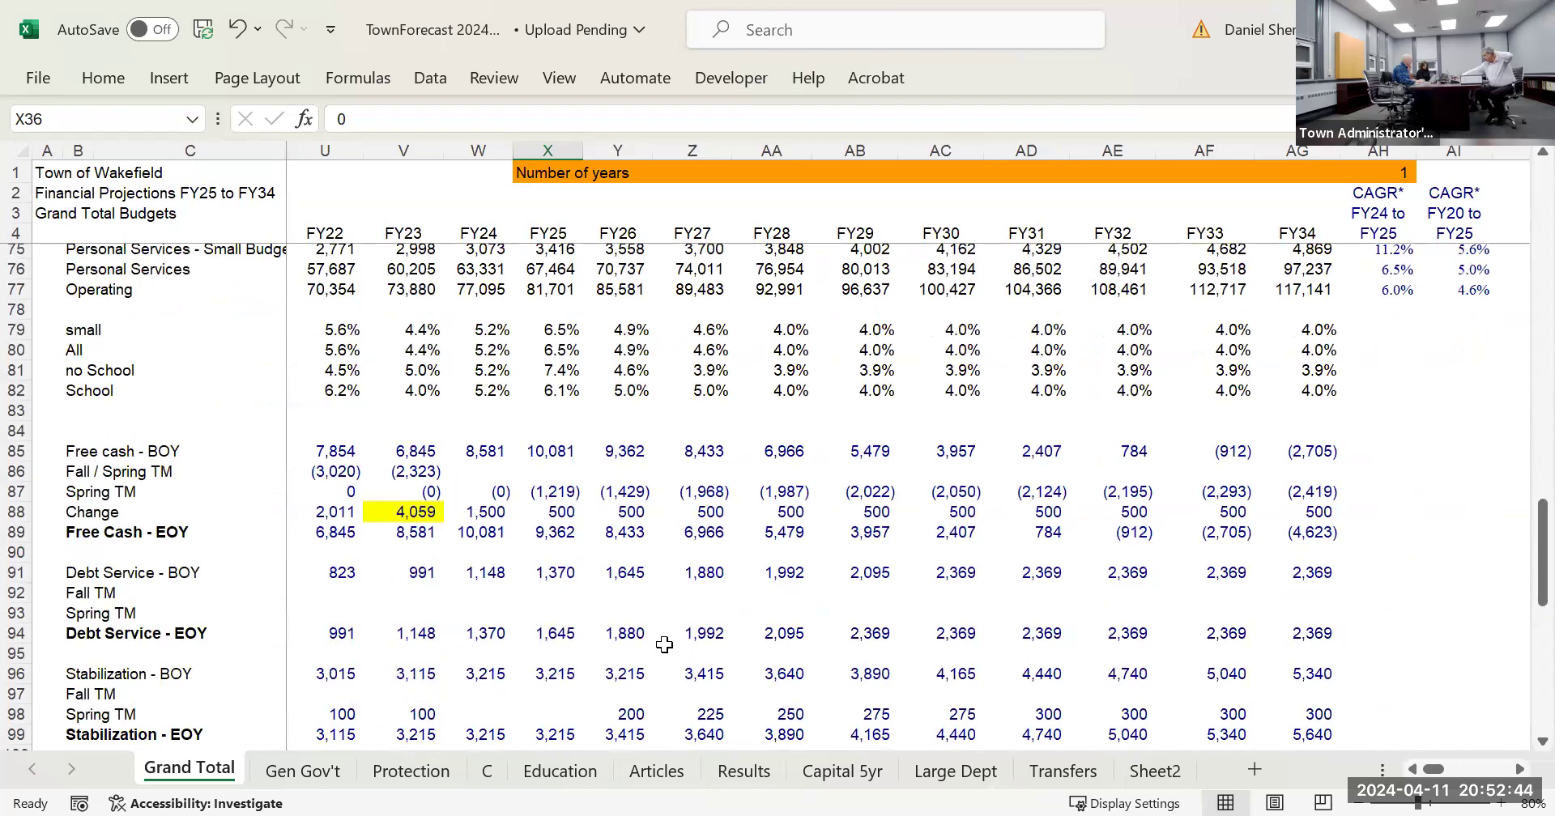
{"action": "scroll", "coordinate": [664, 645], "scroll_direction": "down", "scroll_amount": 3}
{"action": "scroll", "coordinate": [664, 645], "scroll_direction": "up", "scroll_amount": 2}
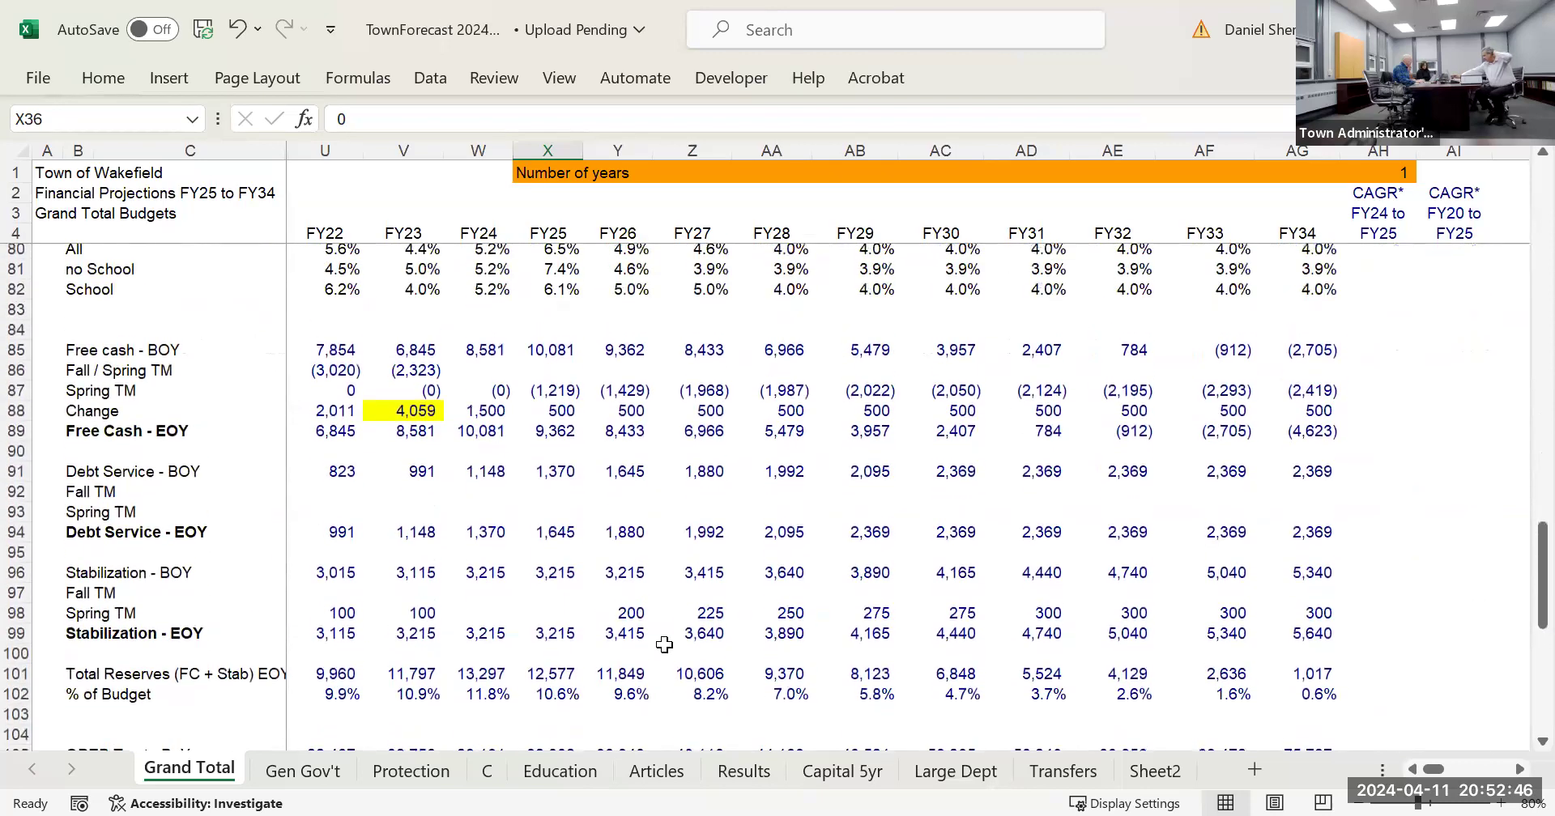